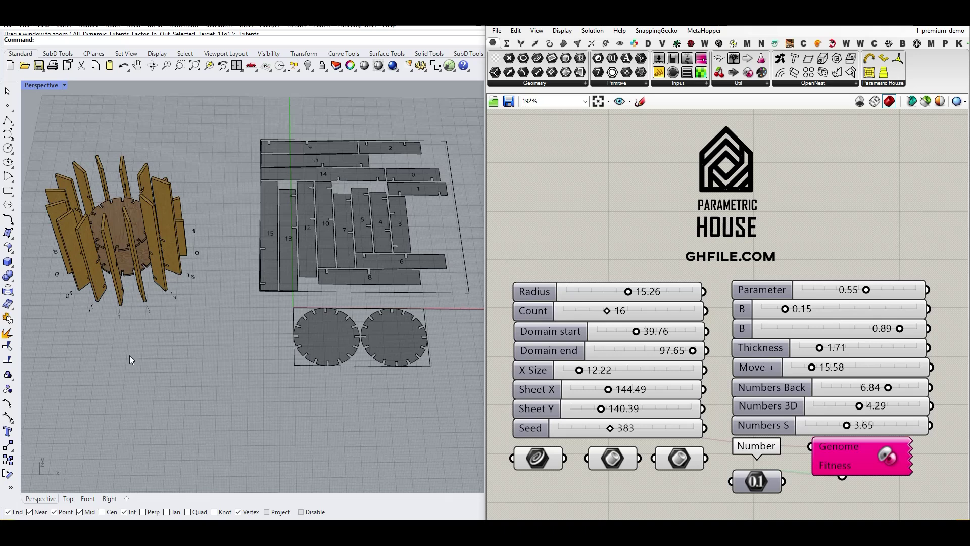
Examine the exploded 3D assembly of slotted panels and notched discs from above and from the side
right_click_drag(121, 262, 120, 299)
scroll(120, 299, "down", 6)
scroll(55, 246, "up", 13)
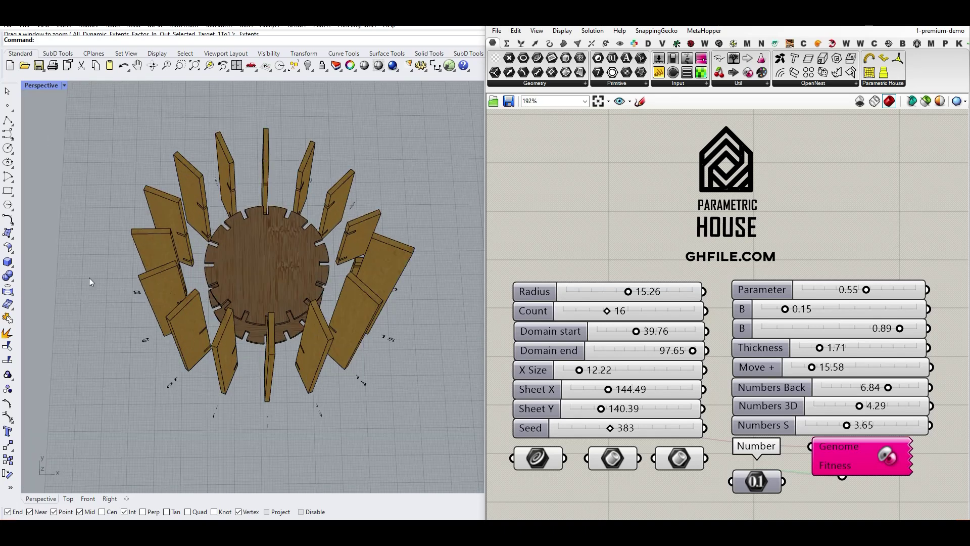
right_click_drag(174, 344, 177, 276)
scroll(290, 321, "up", 4)
right_click_drag(243, 315, 297, 331)
scroll(282, 286, "down", 5)
scroll(302, 313, "up", 7)
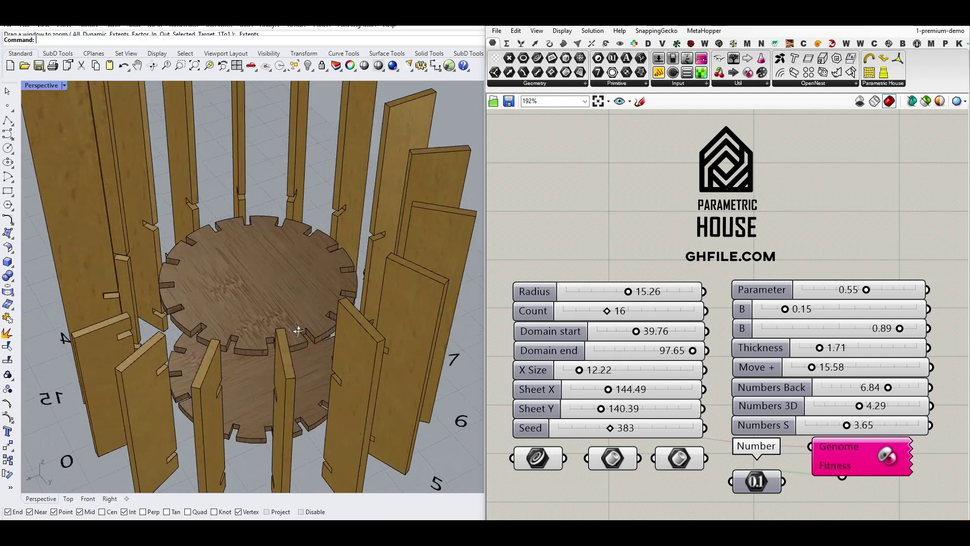
scroll(298, 330, "down", 3)
scroll(341, 300, "down", 3)
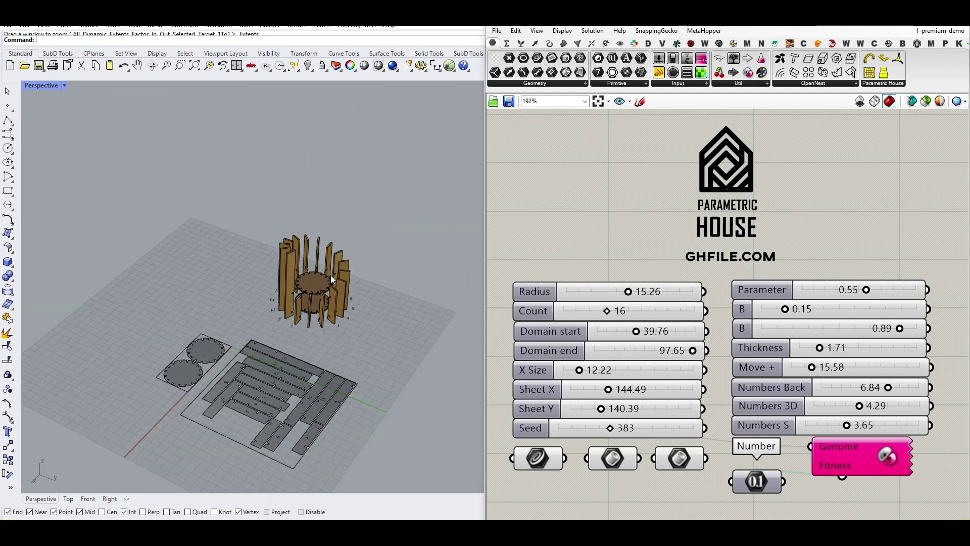
Examine the nested sheet layouts of numbered panels and discs and compare them with the 3D assembly
right_click_drag(331, 275, 113, 355)
scroll(149, 286, "up", 6)
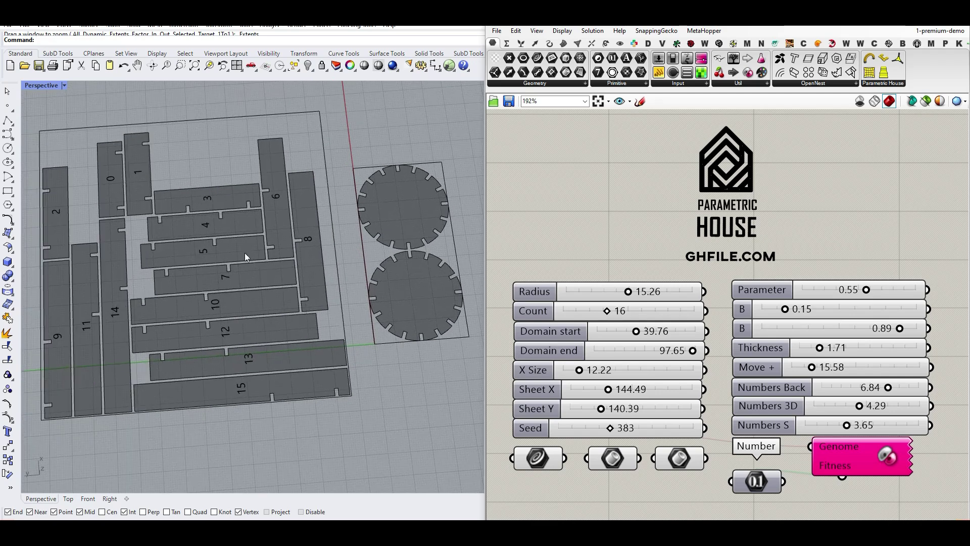
scroll(249, 306, "down", 3)
right_click_drag(250, 305, 226, 341)
scroll(225, 341, "up", 3)
right_click_drag(226, 306, 313, 257)
scroll(272, 323, "down", 3)
scroll(363, 288, "up", 3)
scroll(314, 257, "down", 5)
scroll(313, 256, "up", 5)
mouse_move(180, 389)
right_mouse_down()
mouse_move(177, 366)
mouse_move(184, 395)
right_mouse_up()
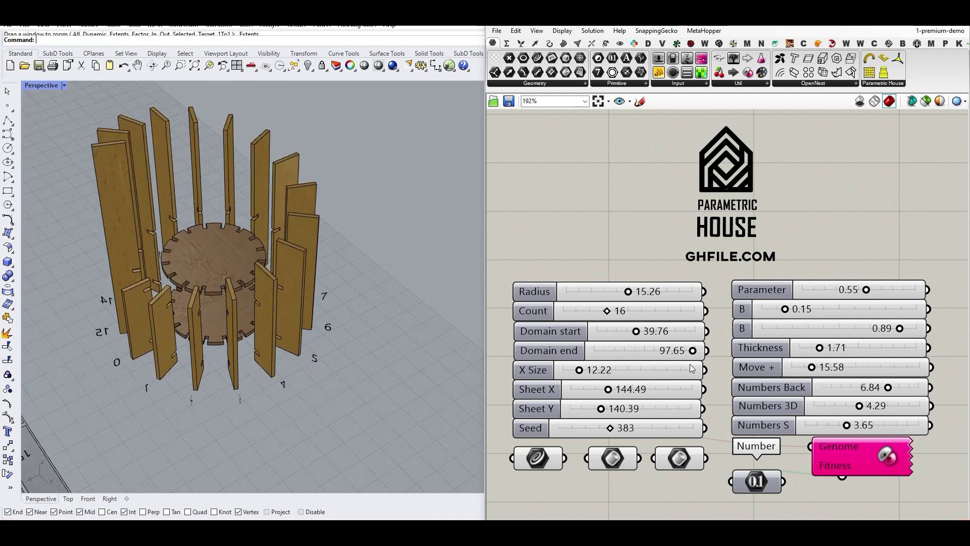
Set the Radius to 16.19 and close the exploded assembly by setting Move + to 0.00
left_click_drag(629, 293, 632, 293)
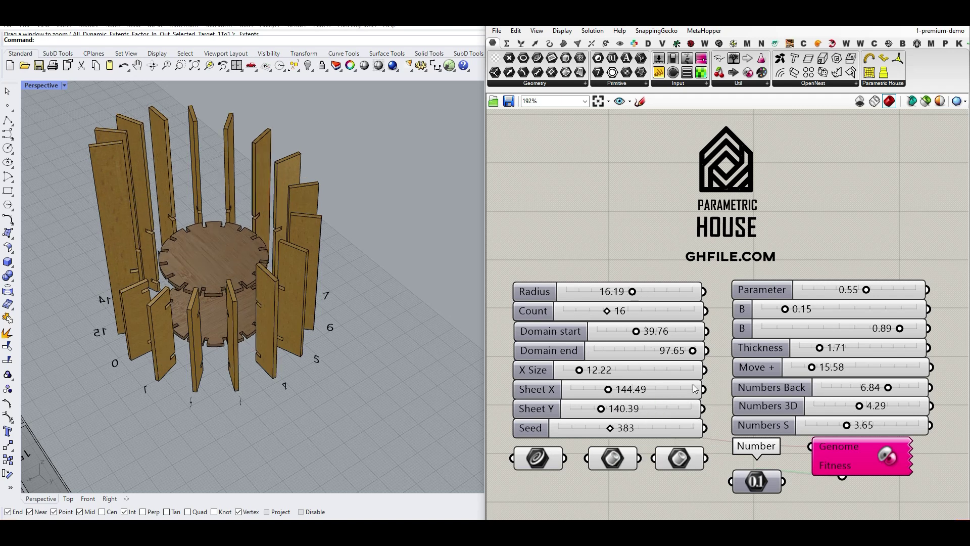
left_click_drag(811, 369, 792, 368)
scroll(212, 280, "up", 5)
scroll(212, 280, "down", 6)
right_click_drag(212, 280, 277, 298, "shift")
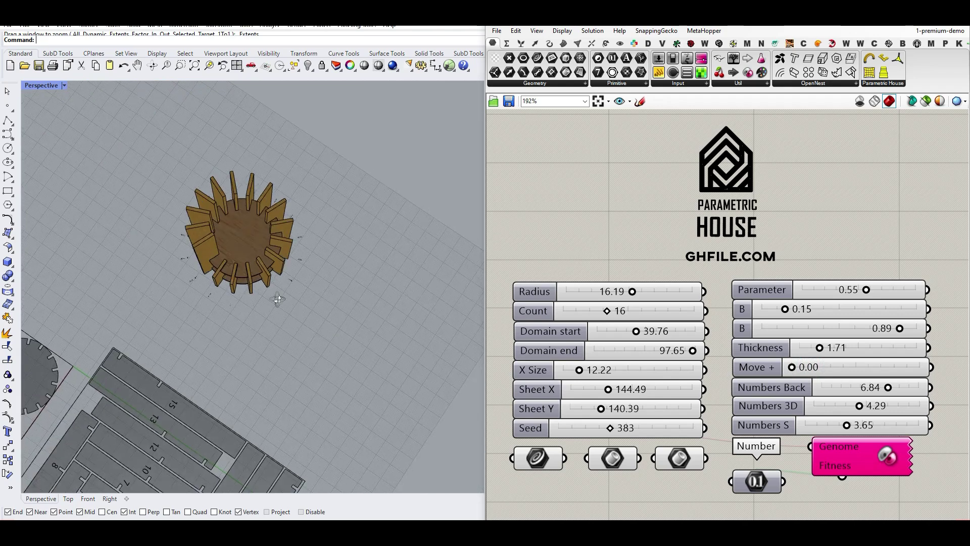
scroll(228, 268, "up", 5)
right_click_drag(227, 269, 315, 323)
scroll(162, 333, "up", 2)
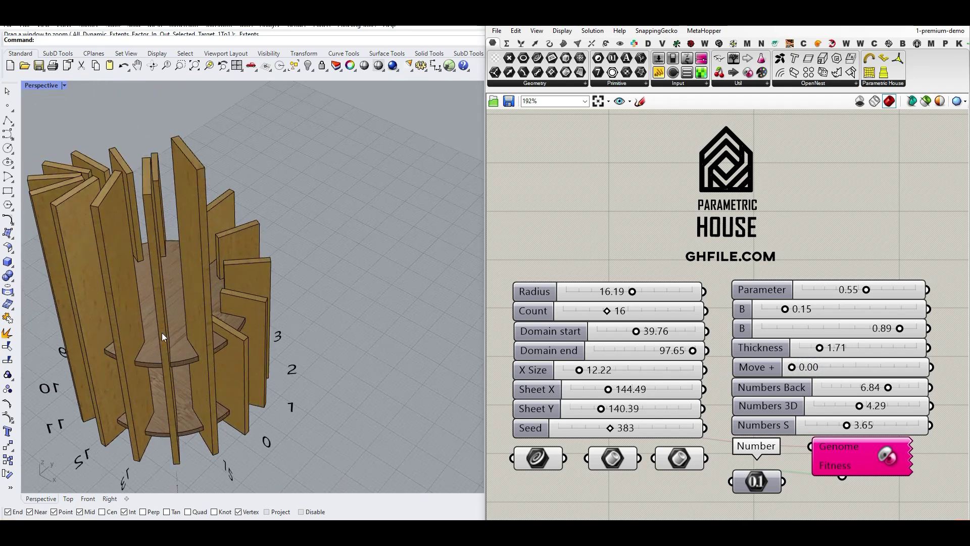
Pull the panels out from the discs with Move + at 11.07, and set Numbers Back to 5.01
left_click_drag(794, 369, 810, 368)
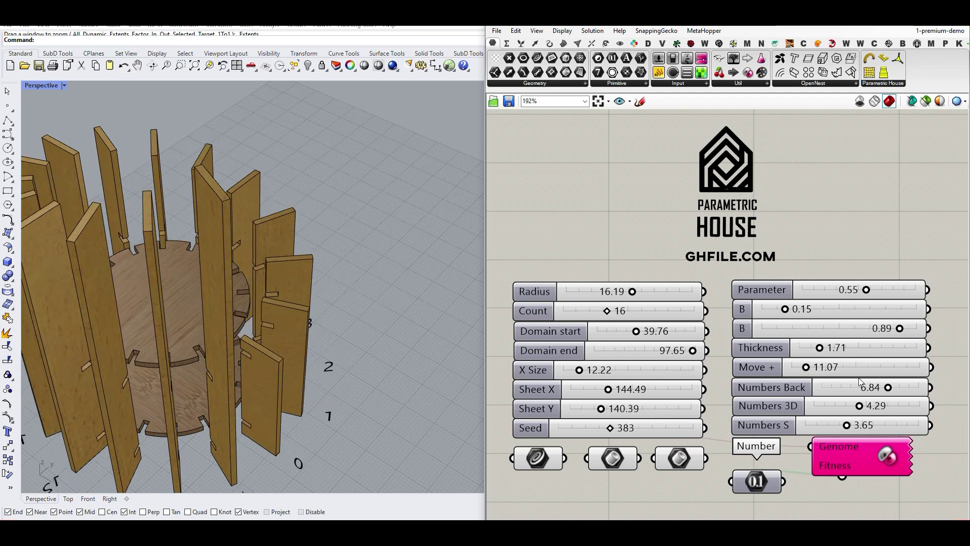
left_click_drag(889, 388, 872, 387)
scroll(299, 289, "down", 6)
right_click_drag(299, 289, 243, 308)
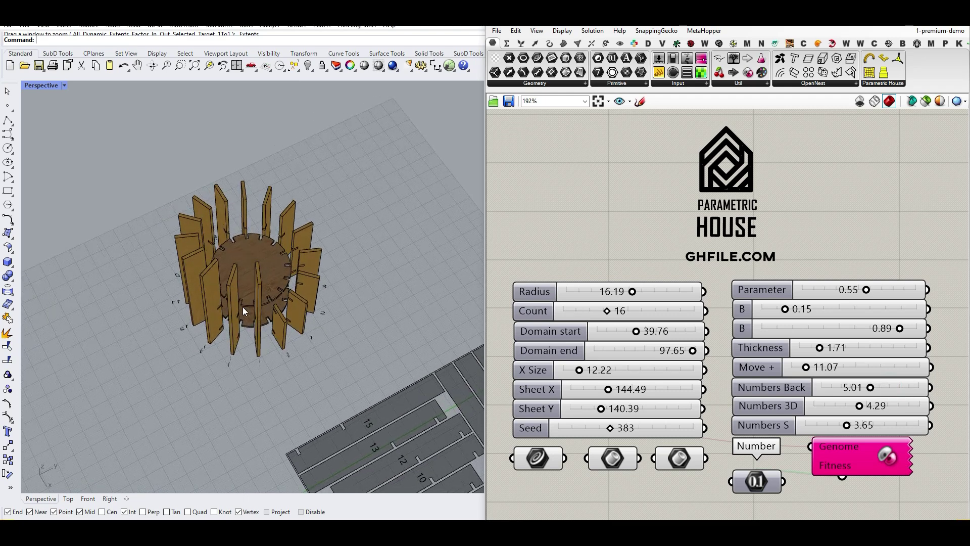
scroll(332, 353, "up", 5)
right_click_drag(332, 353, 217, 315)
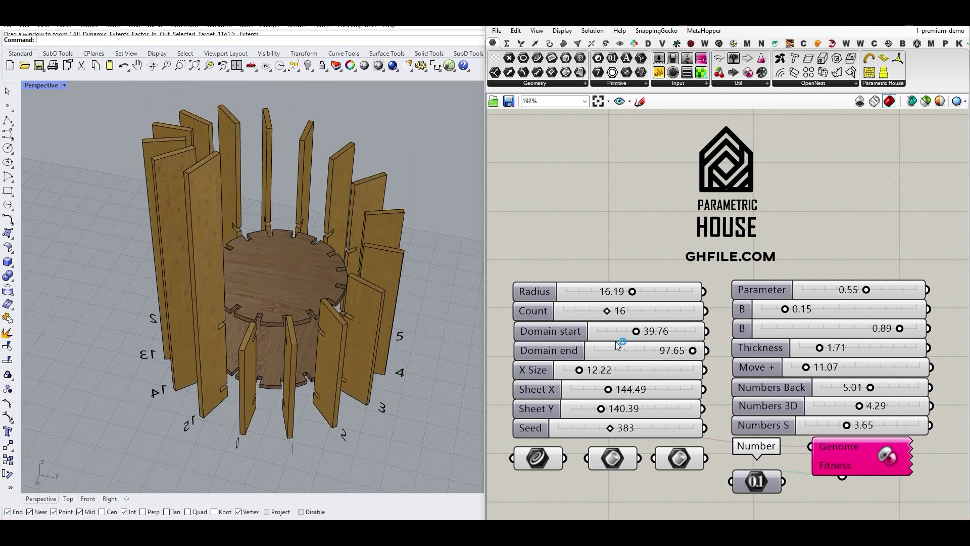
Vary the panel heights more strongly by setting Domain start to 27.36 and Domain end to 100.00
left_click_drag(638, 333, 626, 335)
right_click_drag(228, 401, 217, 355)
scroll(230, 408, "down", 6)
scroll(247, 413, "up", 8)
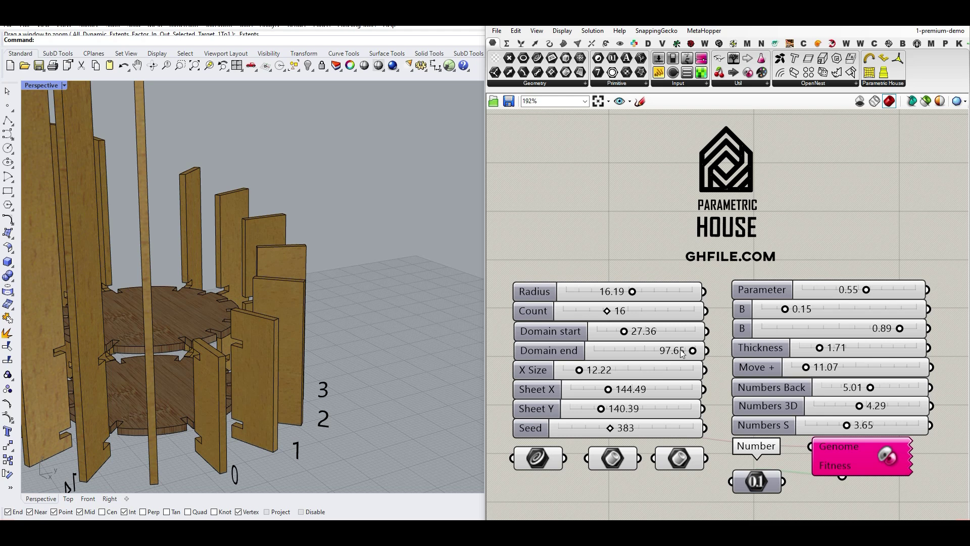
left_click_drag(695, 351, 706, 351)
scroll(146, 273, "down", 4)
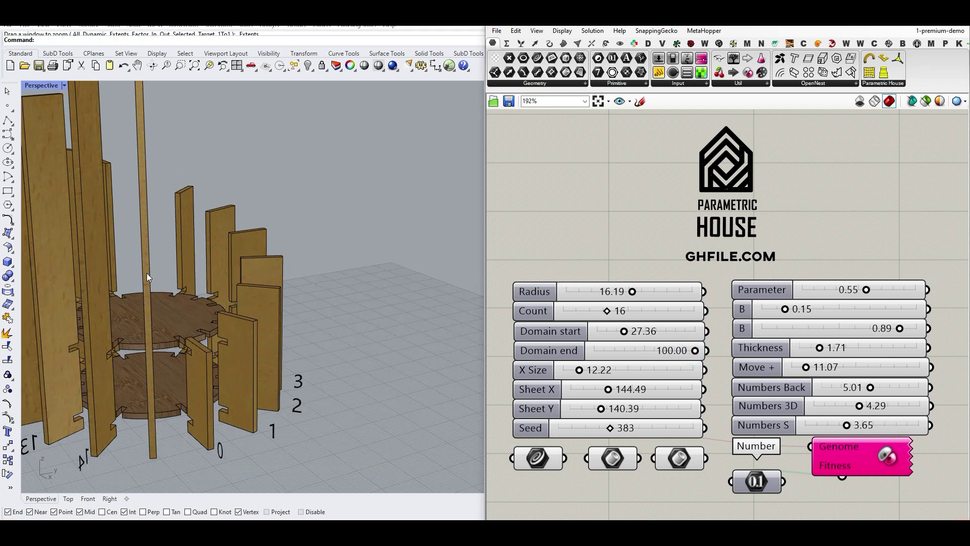
scroll(179, 215, "up", 3)
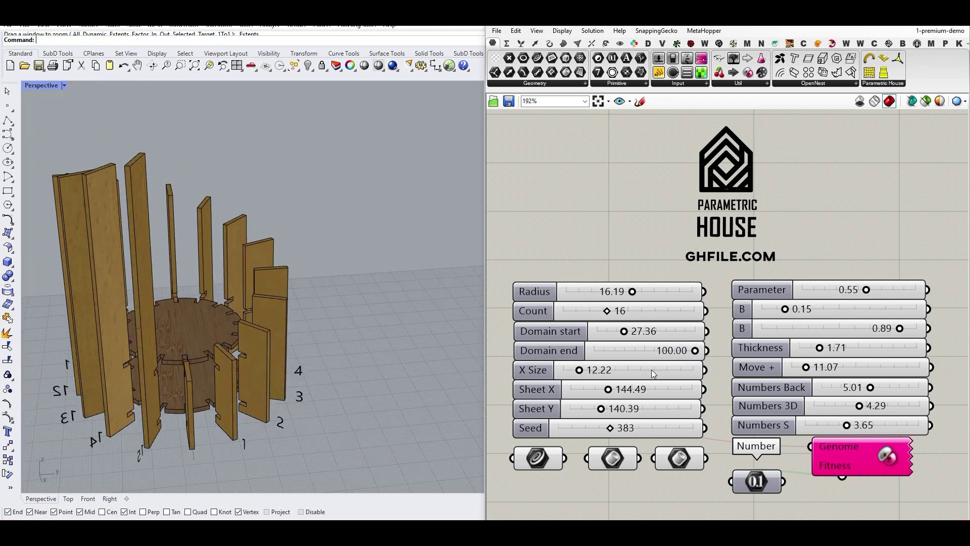
Reverse the panel height gradient by setting Domain start to 80.07 and Domain end to 39.27
left_click_drag(696, 354, 679, 340)
scroll(291, 344, "up", 3)
scroll(291, 337, "down", 5)
right_click_drag(289, 343, 263, 369)
scroll(226, 331, "up", 5)
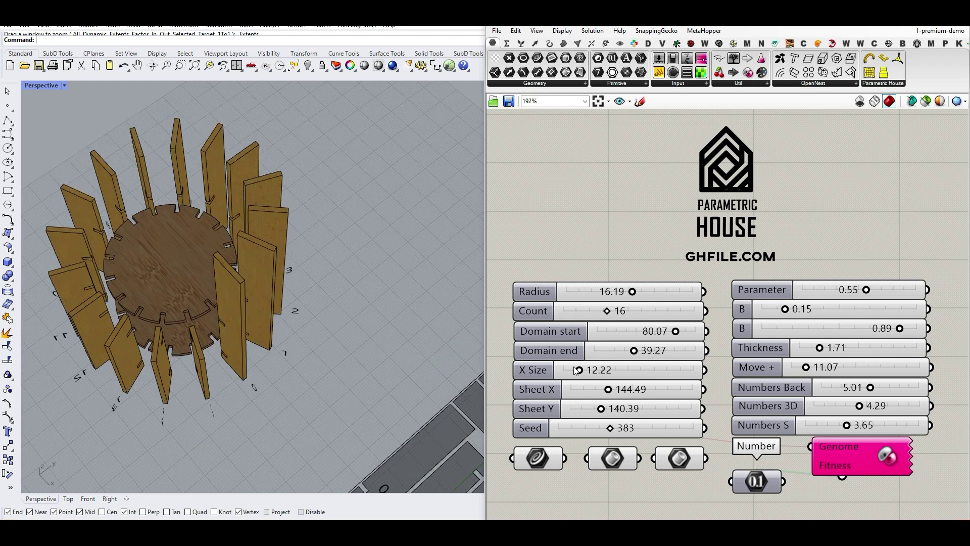
Try wider panels with an X Size of 18.45, and settle on an X Size of 13.38
left_click_drag(579, 370, 584, 373)
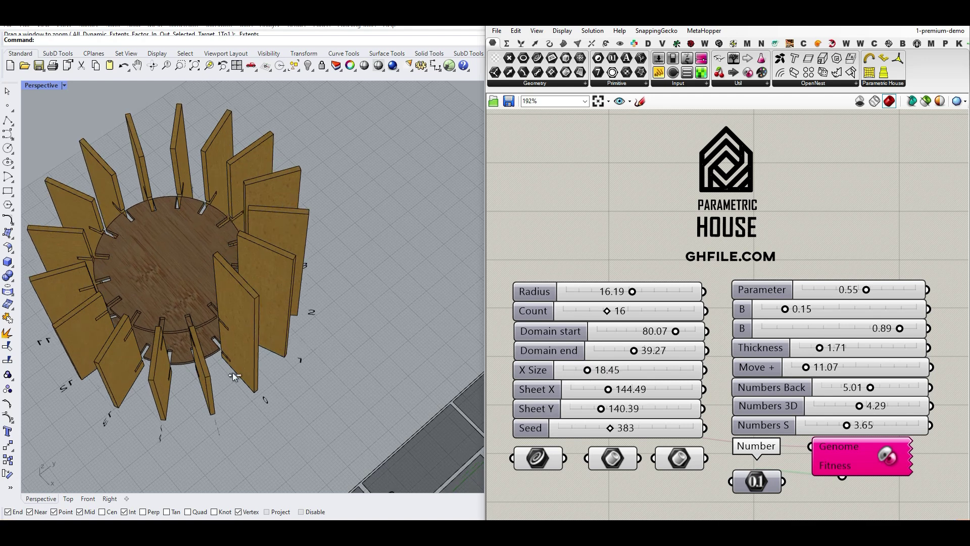
scroll(232, 371, "up", 5)
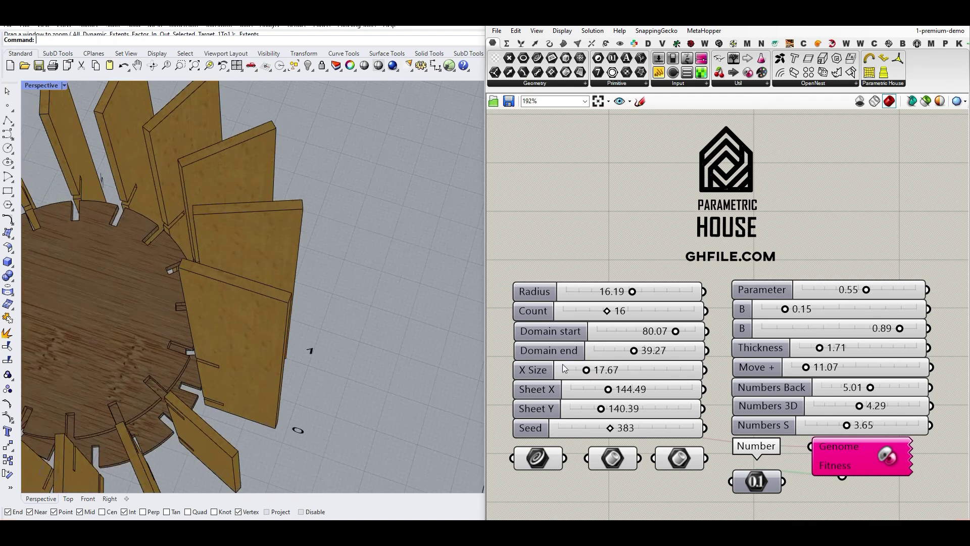
left_click_drag(594, 376, 580, 370)
scroll(315, 323, "down", 5)
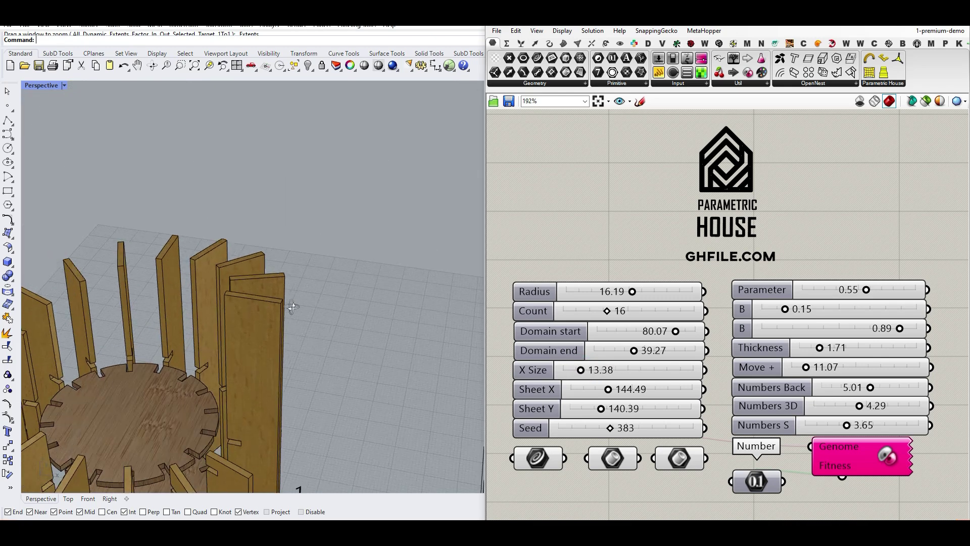
scroll(263, 304, "up", 3)
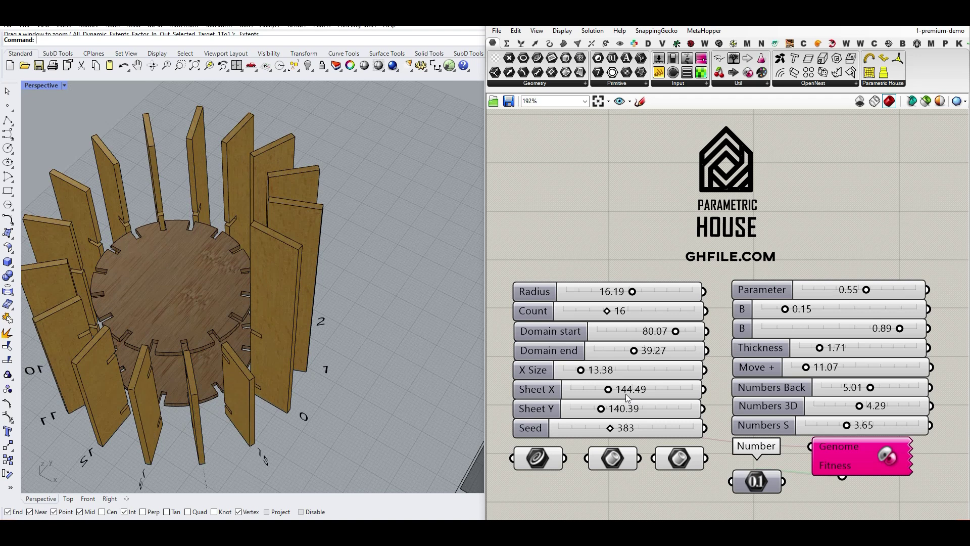
Reduce the nesting sheet by setting Sheet X to 120.00 and Sheet Y to 120.00
scroll(202, 330, "down", 5)
scroll(304, 313, "up", 3)
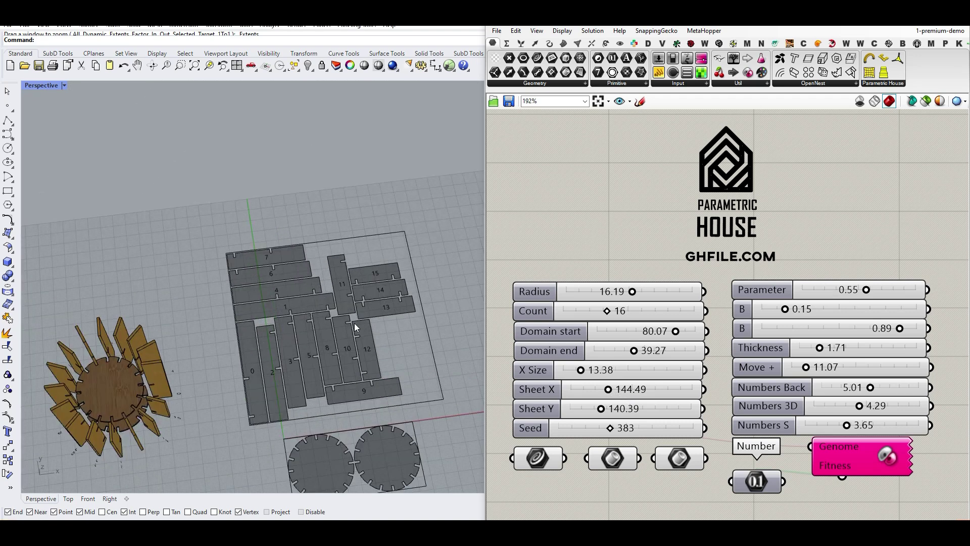
left_click_drag(615, 392, 547, 386)
scroll(215, 339, "down", 5)
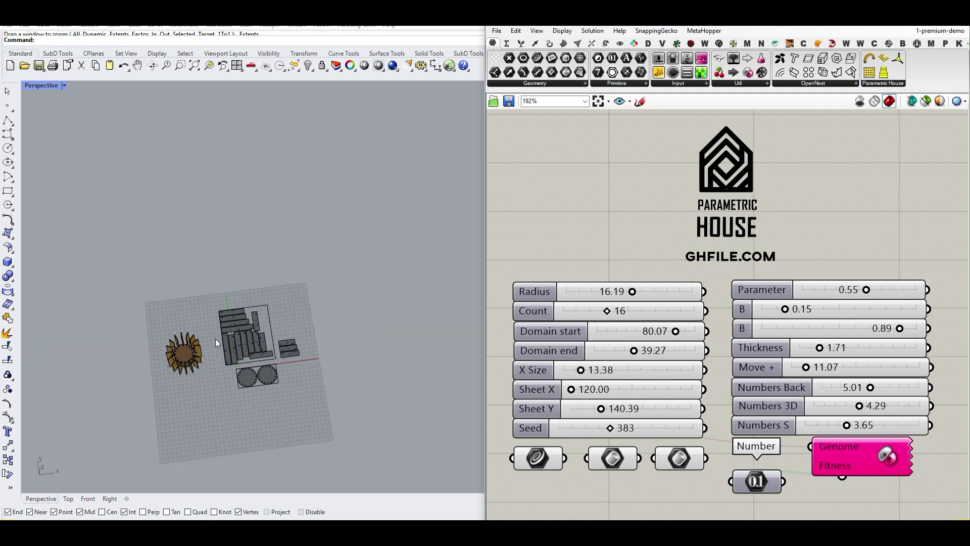
scroll(327, 347, "up", 4)
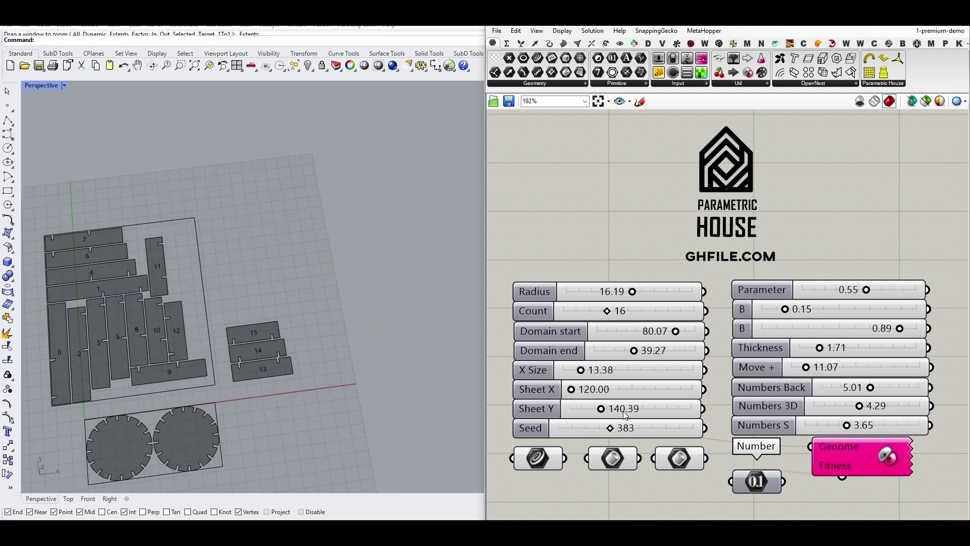
left_click_drag(602, 408, 560, 408)
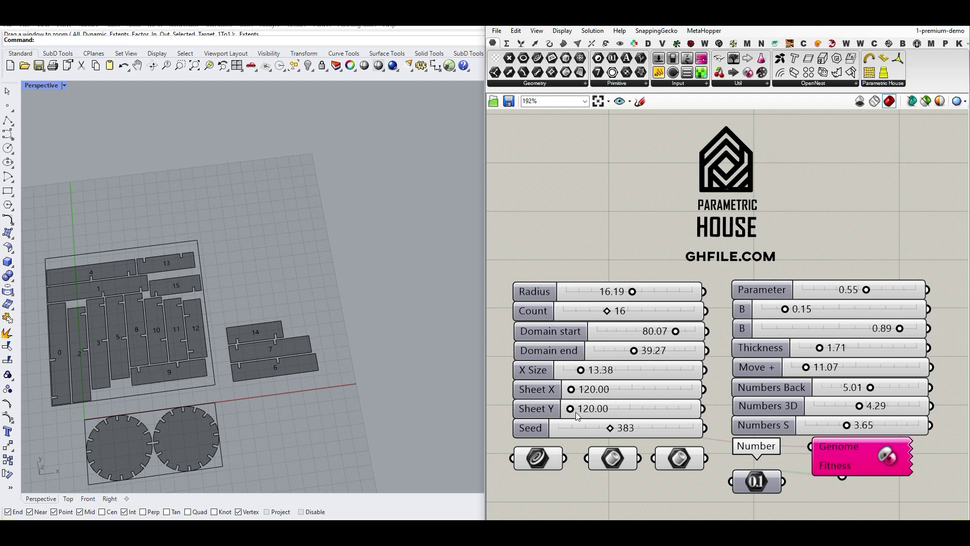
Set the nesting Seed to 462 to rearrange the panels on the sheets
mouse_move(616, 430)
left_mouse_down()
mouse_move(629, 427)
mouse_move(591, 428)
mouse_move(625, 428)
left_mouse_up()
scroll(330, 275, "down", 4)
right_click_drag(330, 274, 221, 273)
scroll(220, 273, "up", 6)
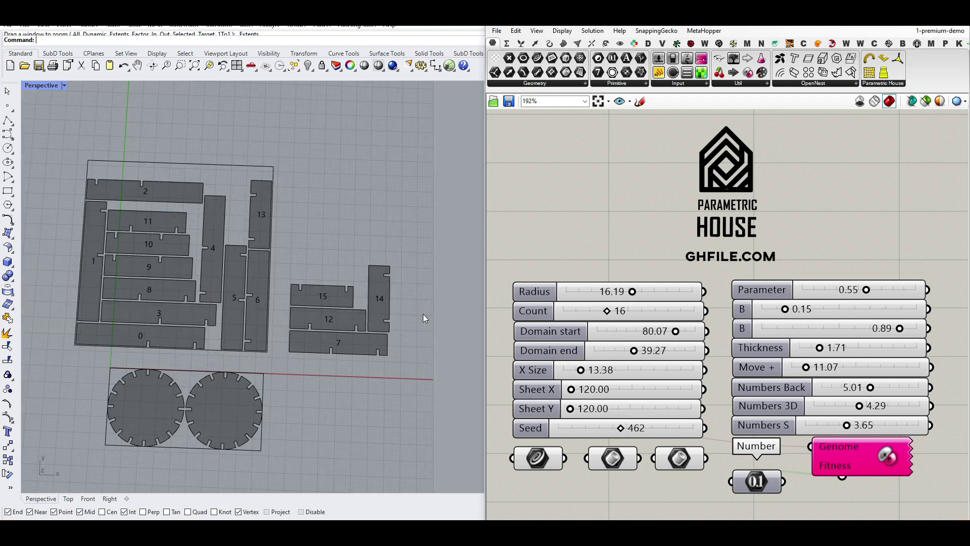
Examine the rearranged sheet layout and the slots in the exploded panels and discs up close
scroll(423, 317, "down", 8)
scroll(279, 293, "up", 7)
right_click_drag(275, 338, 322, 310)
scroll(262, 289, "up", 4)
right_click_drag(192, 268, 286, 302, "shift")
scroll(261, 290, "up", 4)
scroll(256, 290, "down", 6)
scroll(151, 237, "up", 6)
right_click_drag(152, 237, 273, 274)
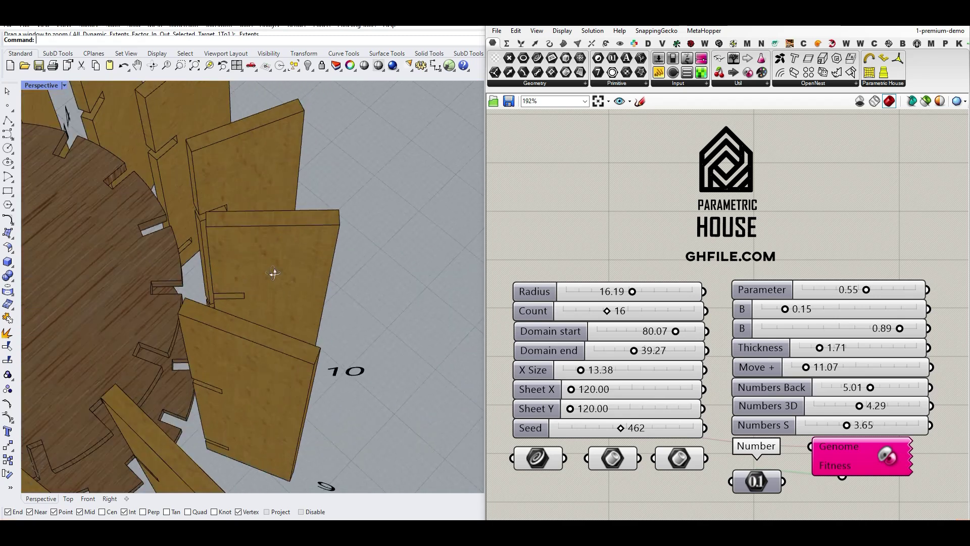
Close the exploded assembly by setting Move + to 0.00
scroll(273, 273, "down", 3)
left_click_drag(805, 369, 767, 369)
right_click_drag(316, 349, 290, 248)
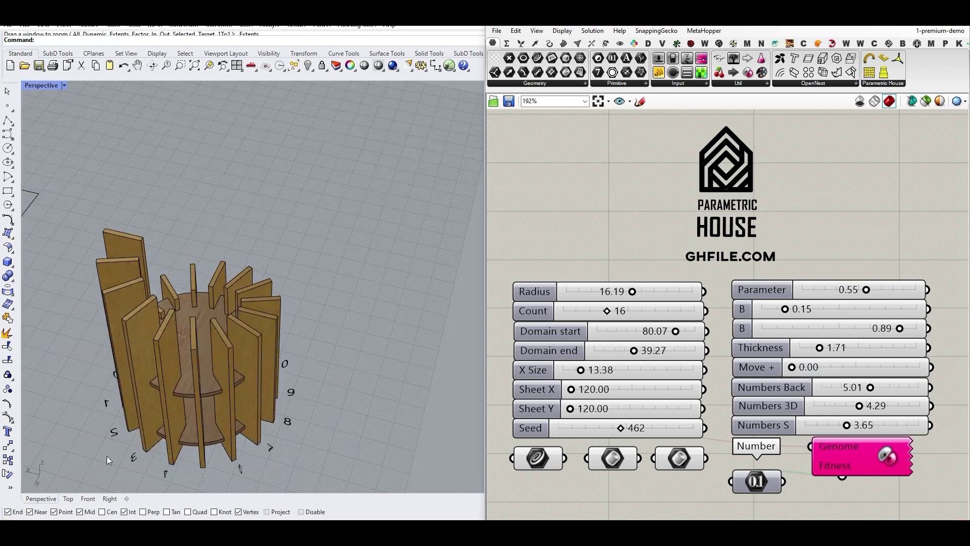
Enlarge the discs by setting Parameter to 0.84 in the top view, and check the joints in perspective
left_click(70, 497)
scroll(222, 315, "down", 9)
scroll(225, 299, "up", 15)
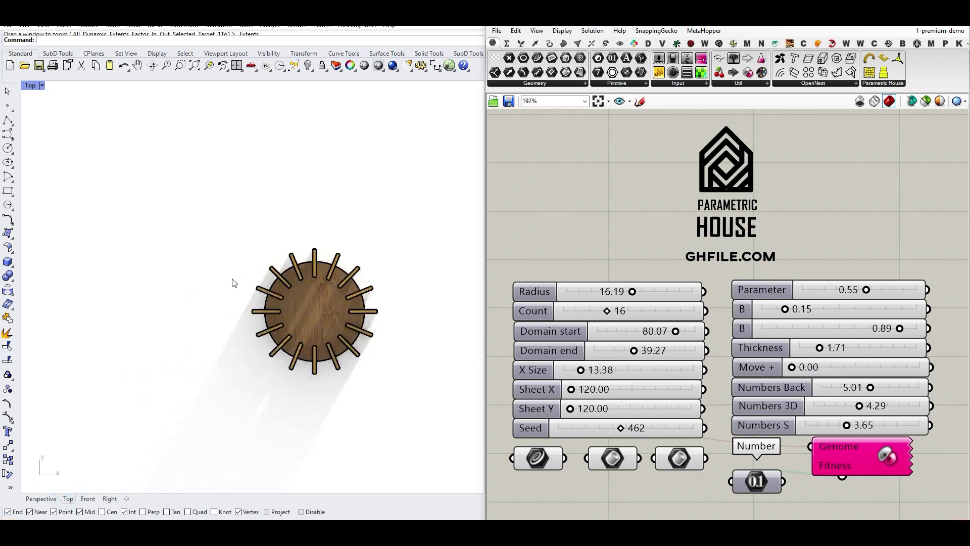
scroll(277, 321, "down", 2)
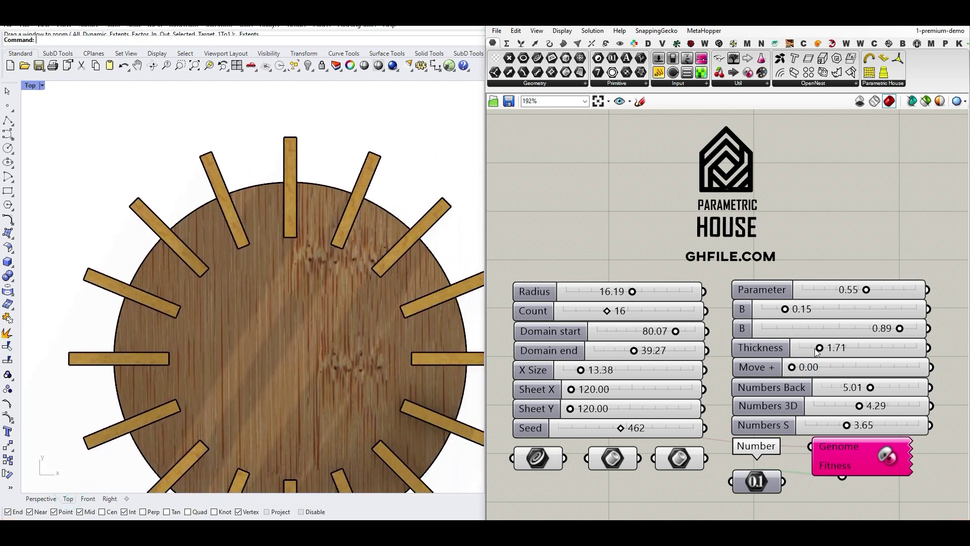
left_click_drag(866, 291, 907, 297)
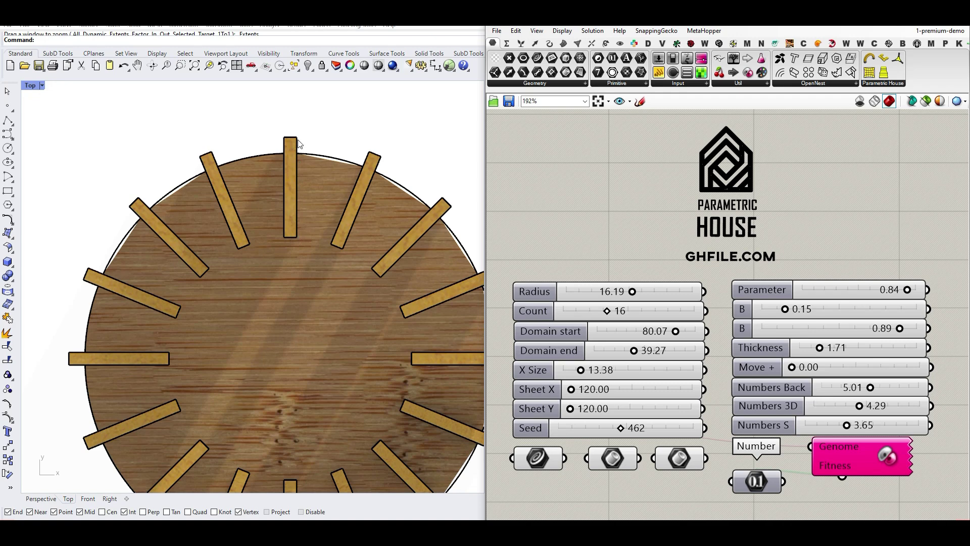
left_click(40, 498)
right_click_drag(261, 381, 222, 375)
scroll(217, 355, "up", 6)
scroll(246, 346, "down", 3)
scroll(222, 375, "up", 3)
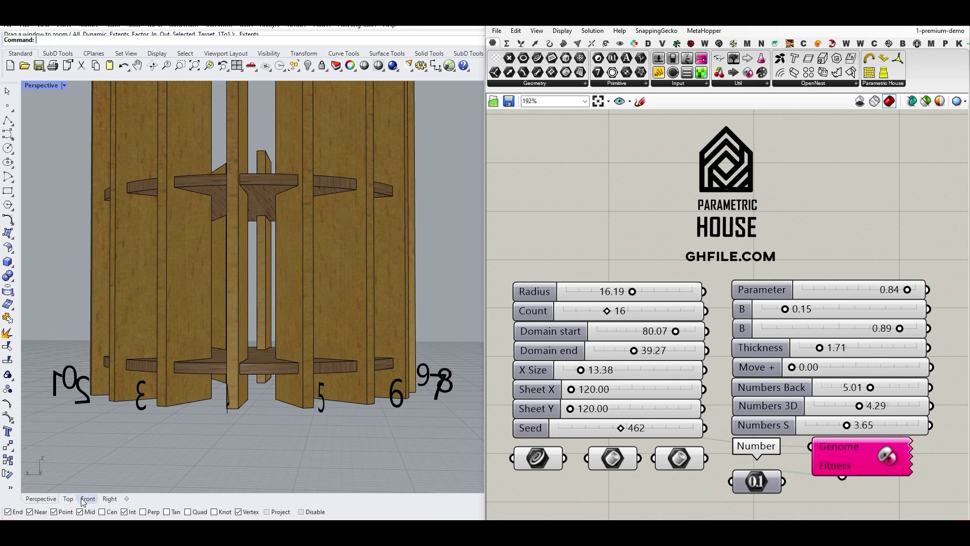
In the front view, set the disc heights with the first B at 0.11 and the second B at 0.77
left_click(83, 498)
scroll(239, 291, "down", 8)
right_click_drag(210, 290, 242, 358)
scroll(212, 296, "up", 18)
scroll(283, 315, "up", 2)
left_click_drag(789, 311, 775, 309)
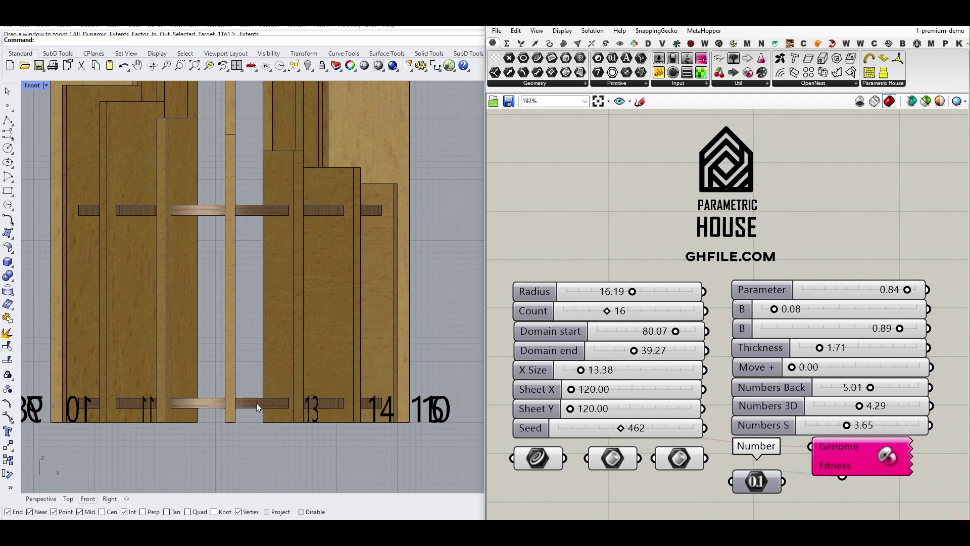
left_click_drag(782, 314, 786, 313)
left_click_drag(899, 329, 884, 331)
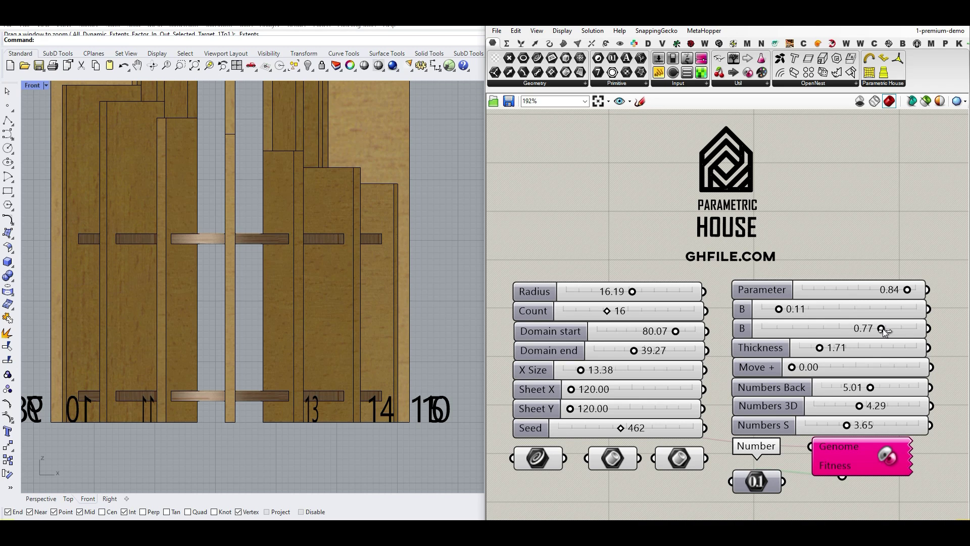
Try a material Thickness of 0.76, and set the Thickness to 1.67 in the perspective view
left_click_drag(820, 349, 809, 349)
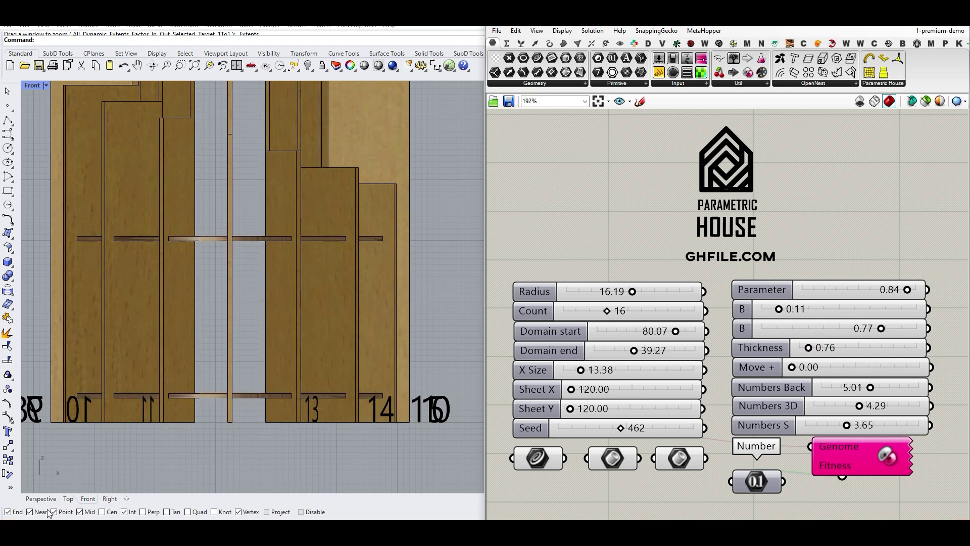
left_click(40, 498)
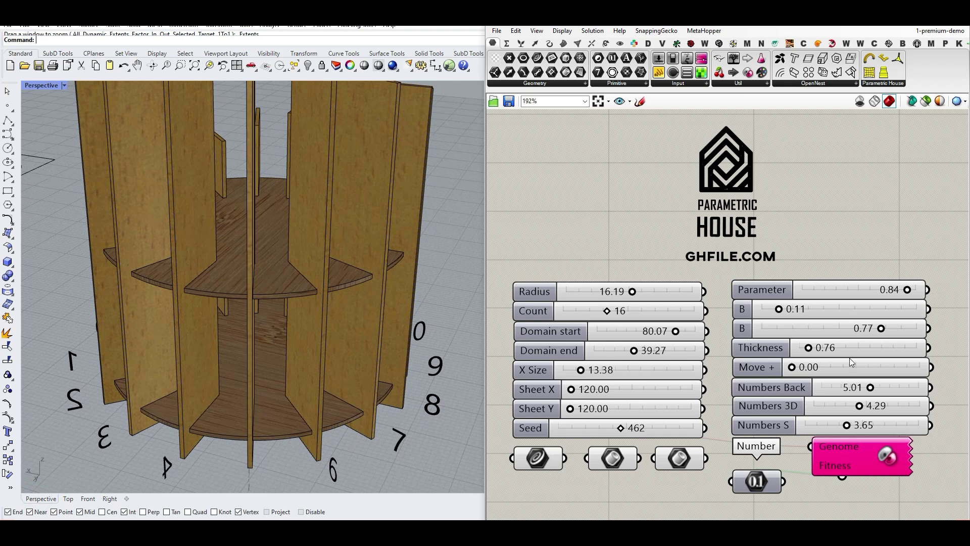
left_click_drag(810, 353, 820, 350)
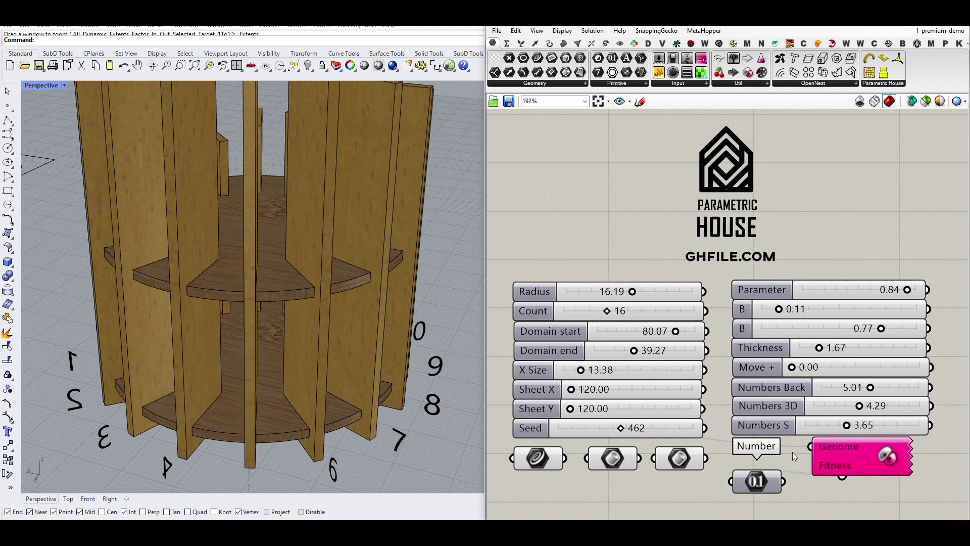
Reduce the Numbers Back value to 3.13 and compare the labels across the nested panel sheets
scroll(305, 258, "down", 5)
scroll(334, 299, "down", 8)
right_click_drag(334, 299, 311, 264)
scroll(311, 264, "up", 7)
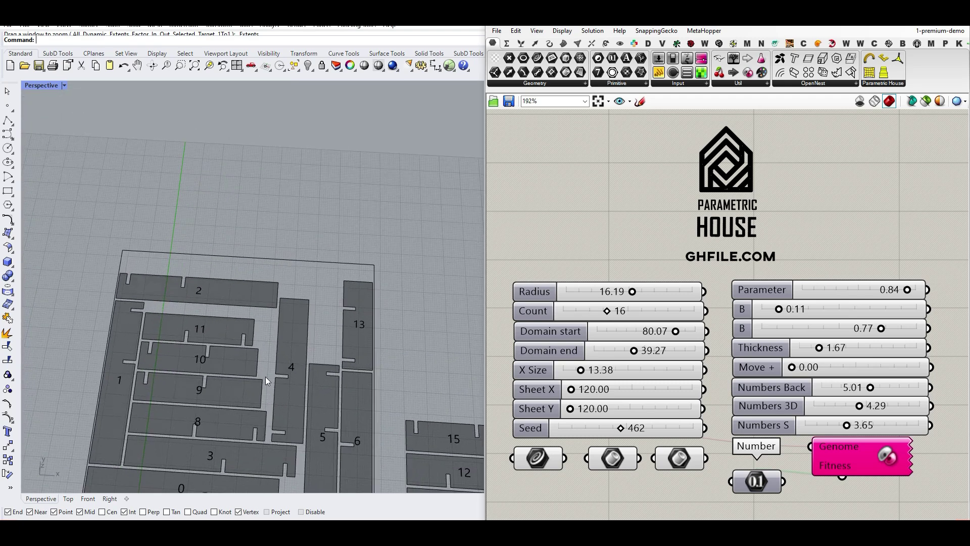
right_click_drag(265, 377, 234, 411)
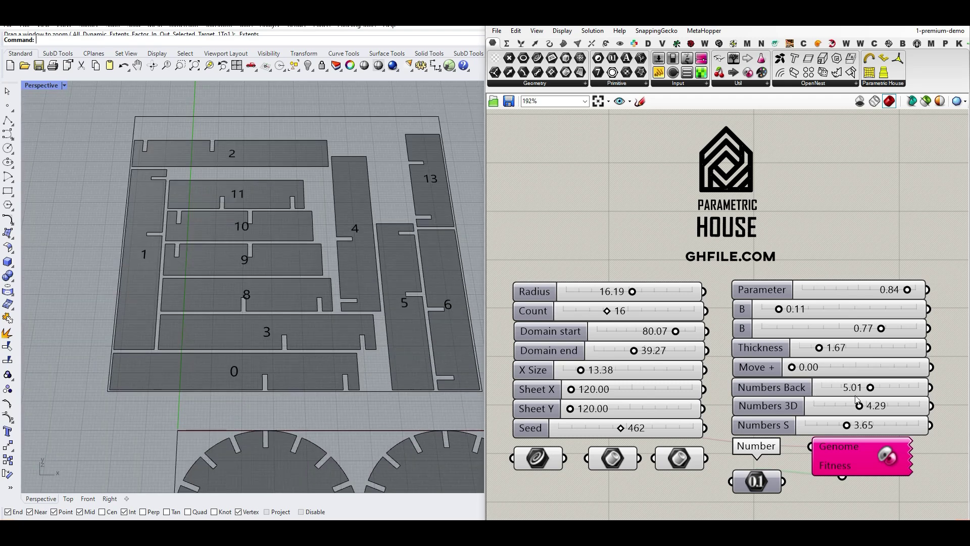
left_click_drag(871, 389, 851, 388)
scroll(307, 289, "down", 3)
scroll(307, 289, "up", 2)
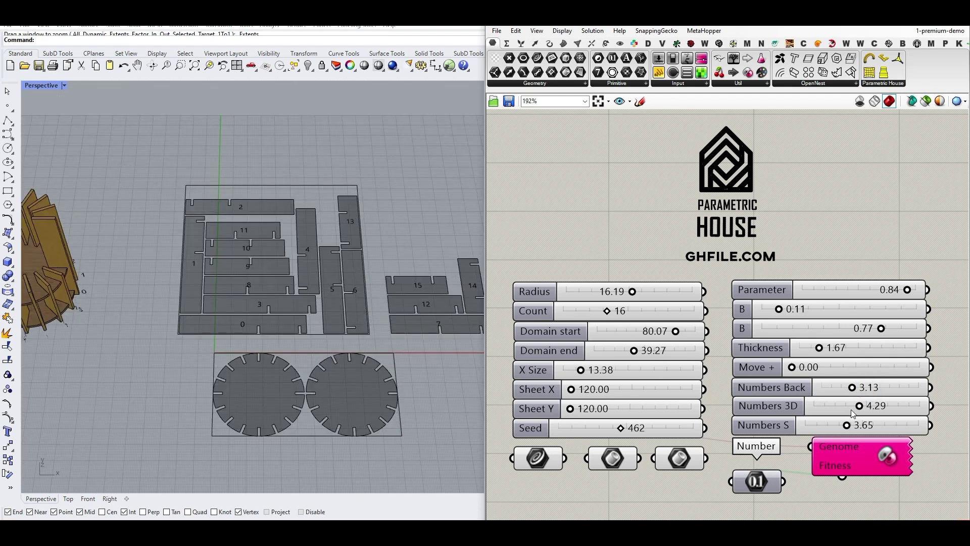
Shrink the number labels on the nested panels by trying Numbers S at 3.38 and setting it to 1.60
left_click_drag(844, 423, 842, 424)
scroll(279, 298, "up", 4)
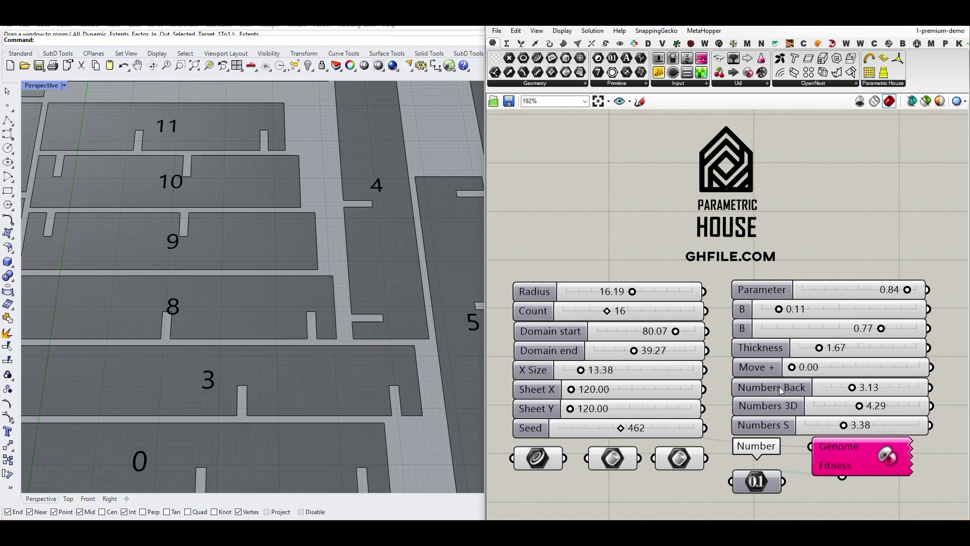
left_click_drag(845, 426, 825, 429)
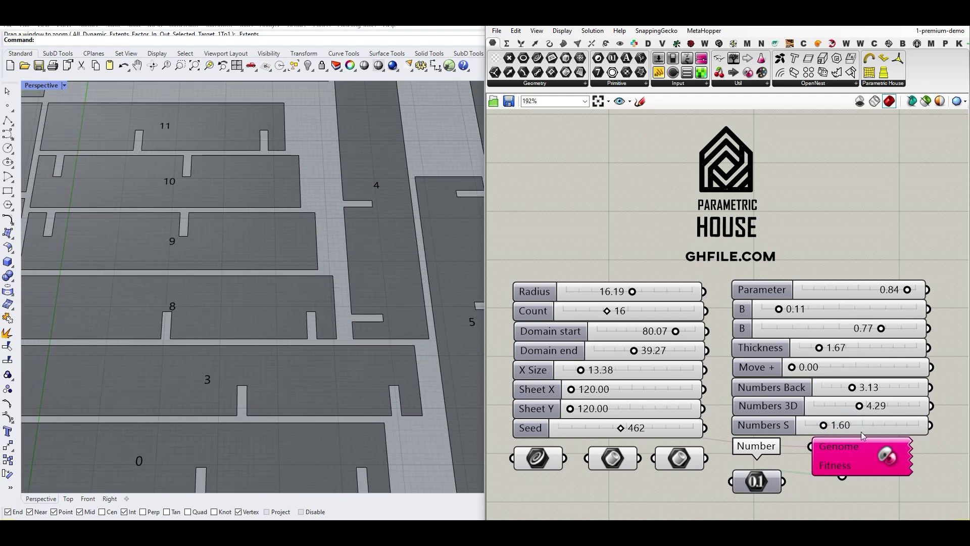
Adjust the labels around the 3D assembly by setting Numbers 3D to 4.34 and Numbers Back to 5.53
scroll(294, 287, "down", 5)
scroll(139, 309, "up", 5)
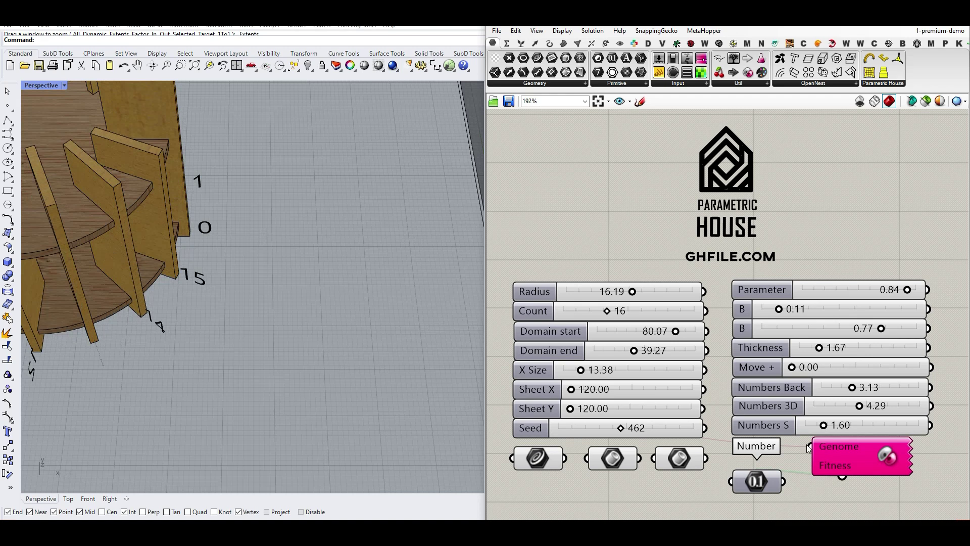
left_click_drag(861, 408, 876, 388)
scroll(377, 312, "down", 5)
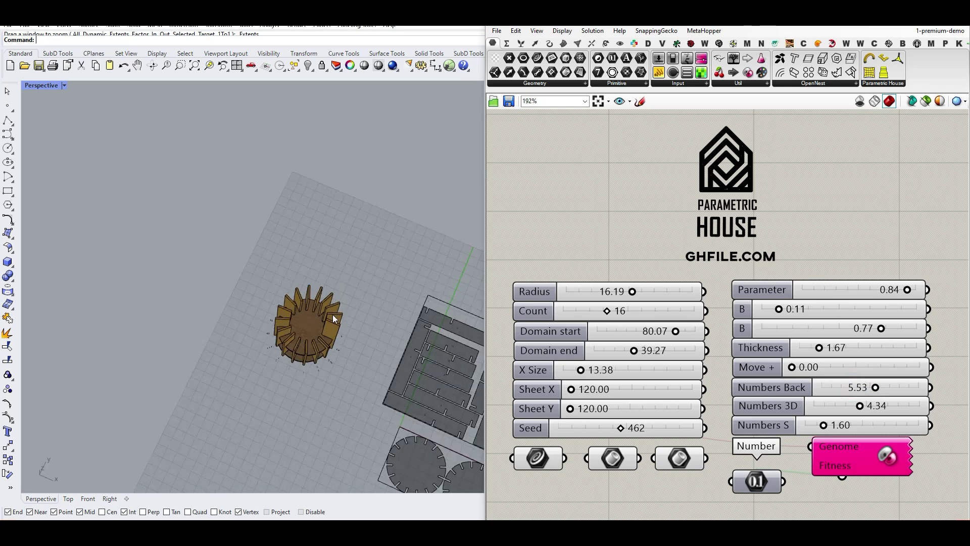
Lower the minimum of the Sheet Y slider and set Sheet Y to 71.77 for the nested panels
scroll(306, 261, "down", 6)
right_click_drag(304, 263, 365, 317)
scroll(389, 313, "up", 9)
scroll(195, 301, "down", 8)
right_click_drag(220, 310, 254, 320)
scroll(254, 320, "up", 5)
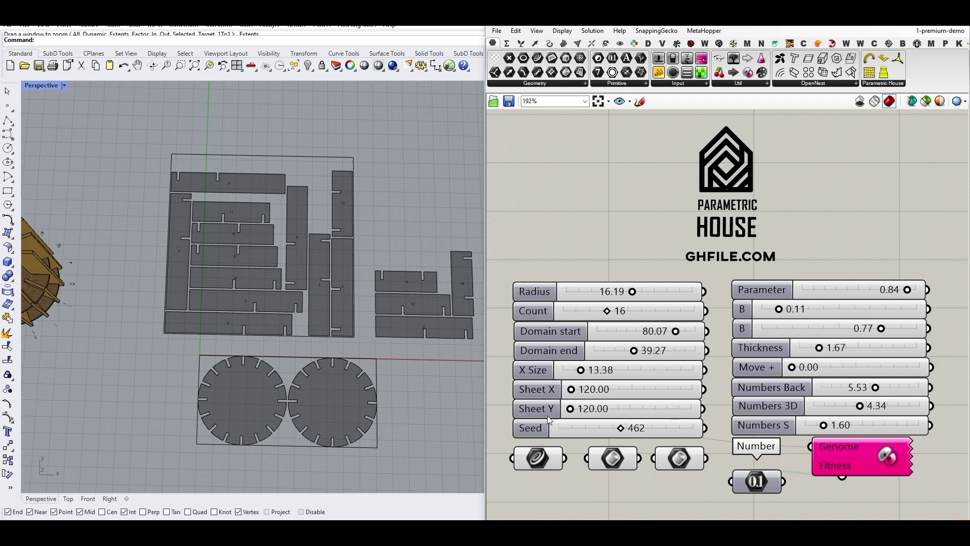
double_click(532, 413)
key("Return")
left_click_drag(619, 410, 585, 412)
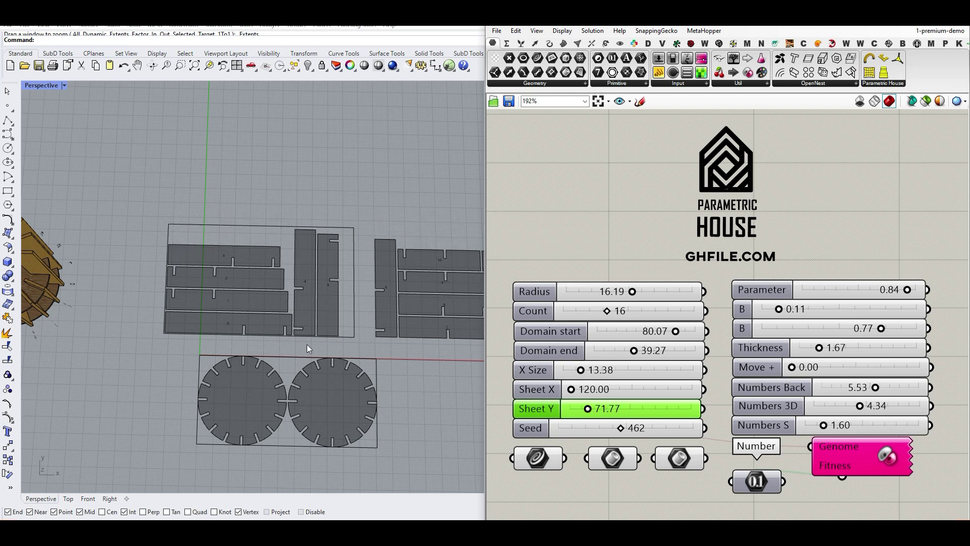
Open the Galapagos editor and set the evolutionary solver's Initial Boost to 10
double_click(884, 459)
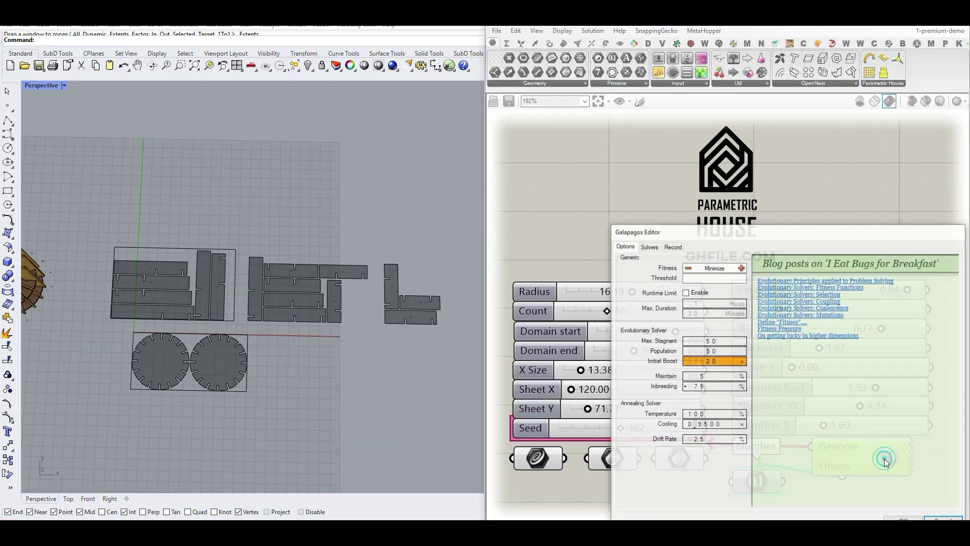
left_click_drag(705, 224, 621, 172)
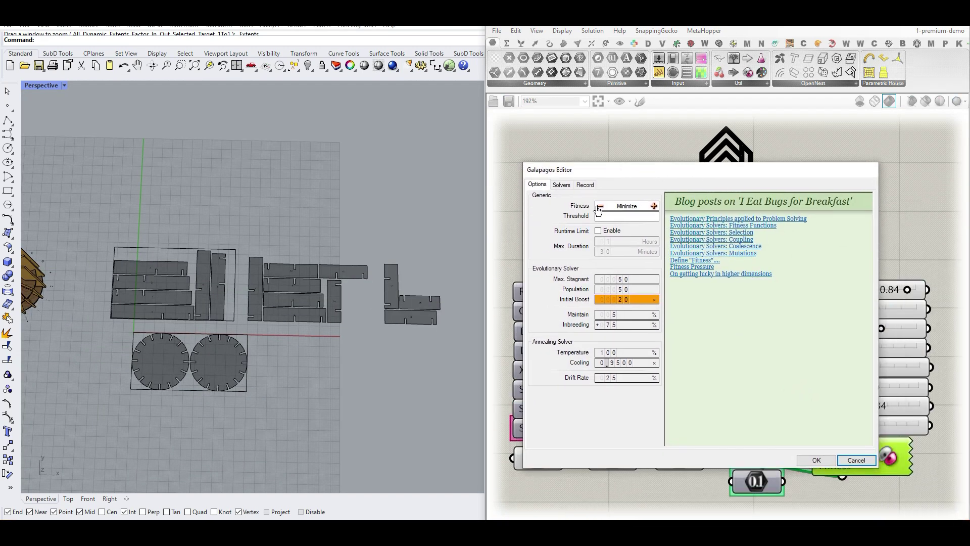
left_click(624, 301)
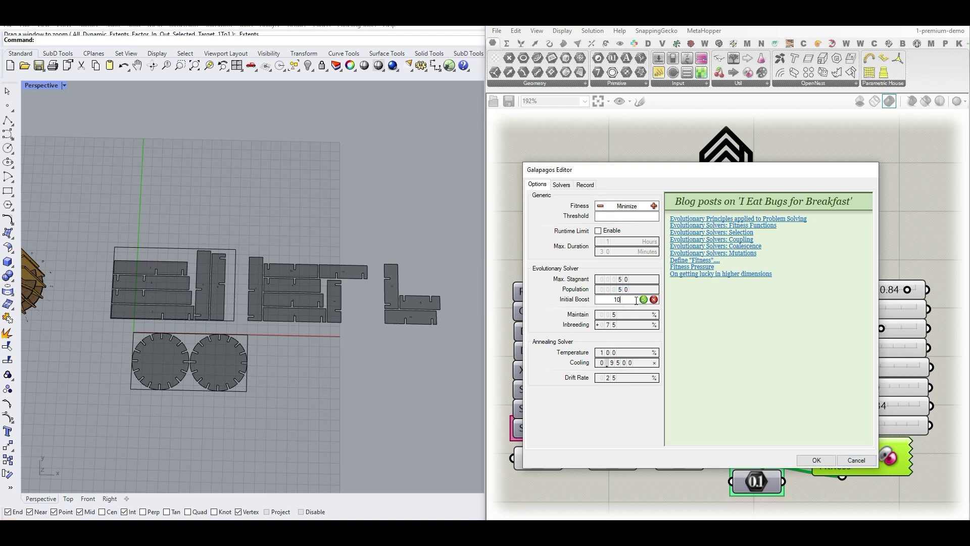
Run the evolutionary solver on the sheet sizes and seed, widen the editor window, and stop the solver after several generations
left_click(561, 185)
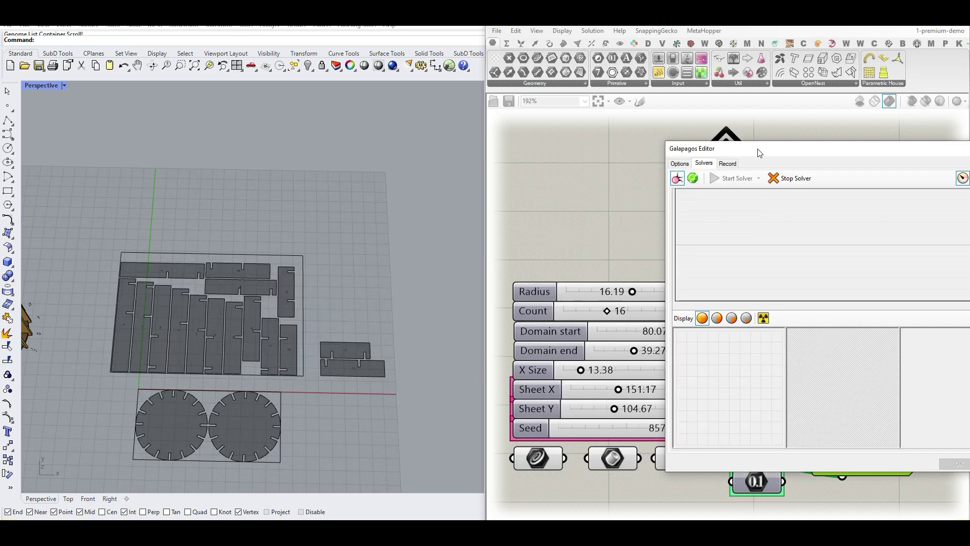
left_click_drag(756, 152, 589, 126)
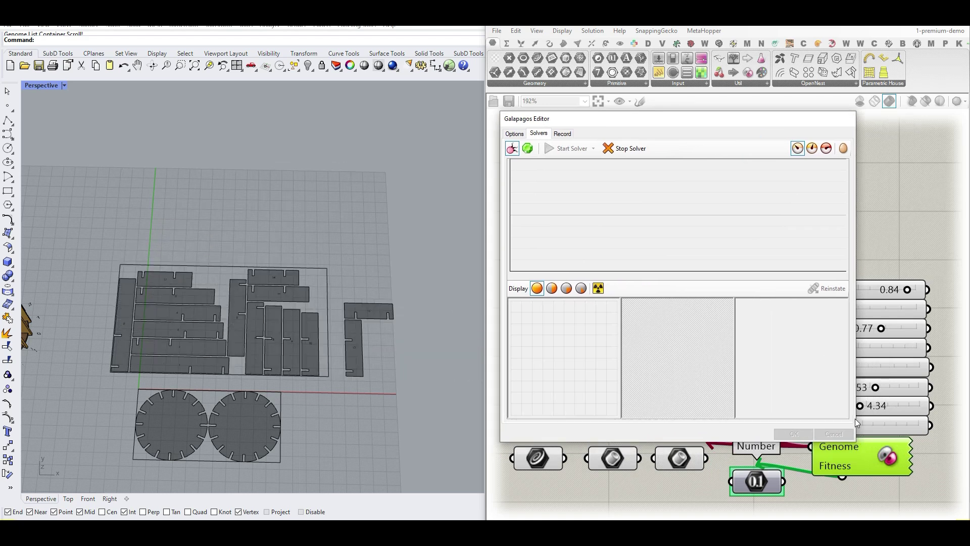
left_click_drag(856, 422, 834, 426)
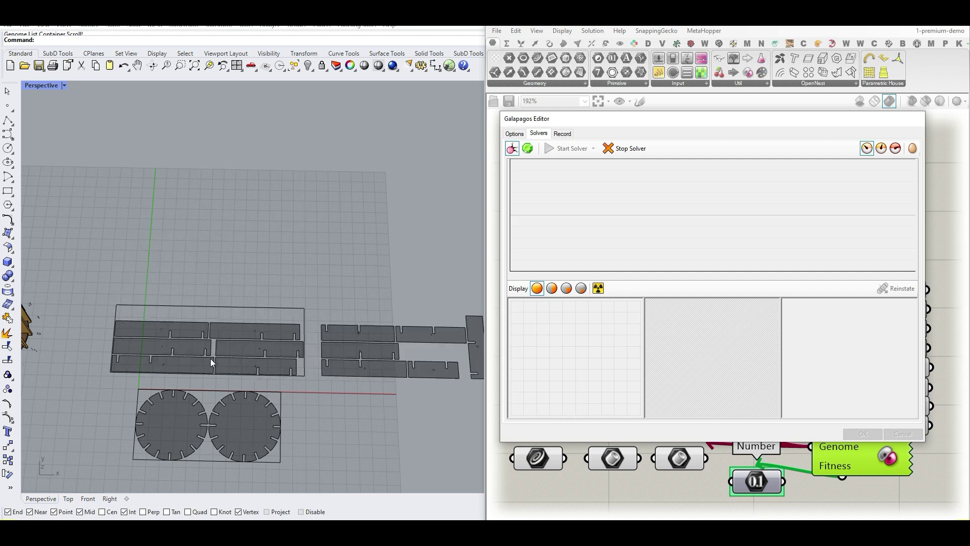
left_click(632, 149)
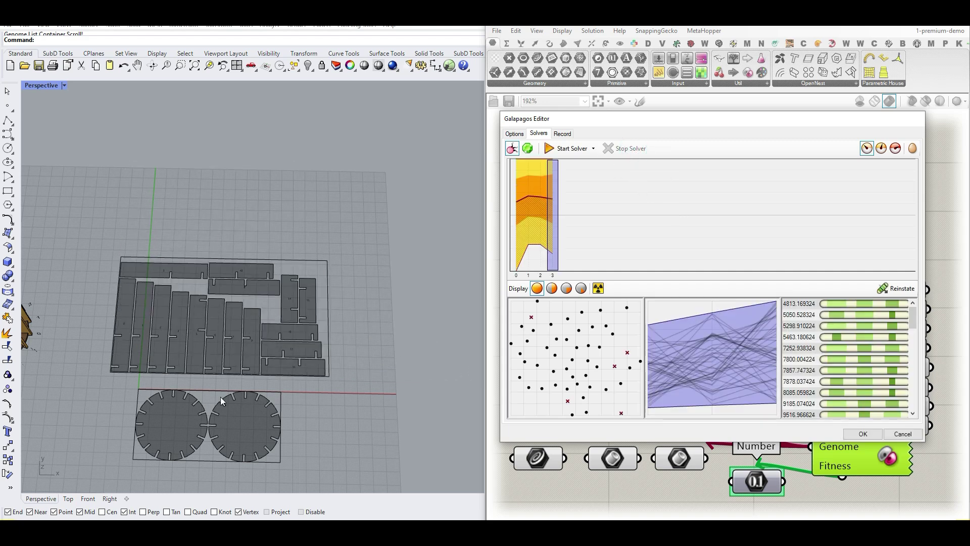
Select generation 0 in the fitness graph and reinstate its highest-value solution, 30618.7878
scroll(138, 371, "up", 4)
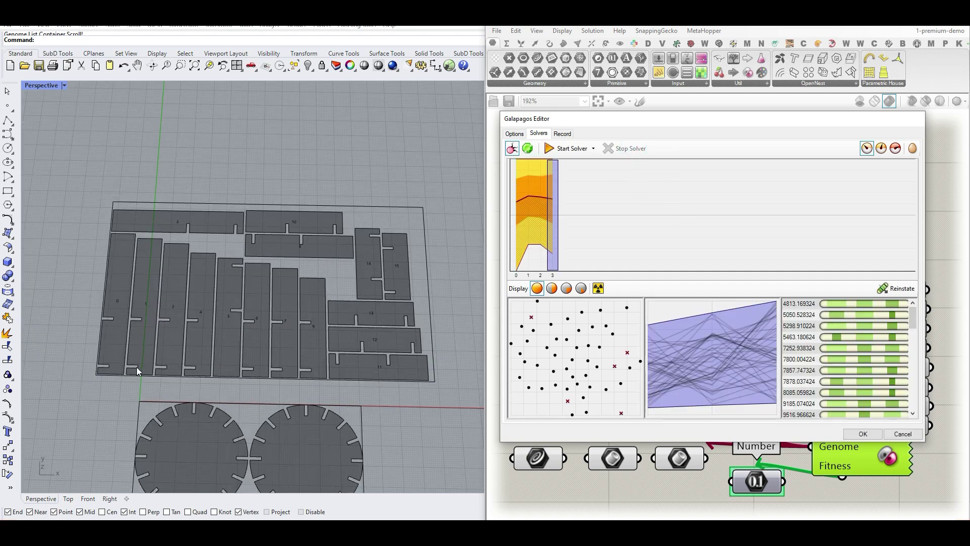
left_click(518, 183)
left_click_drag(908, 345, 906, 414)
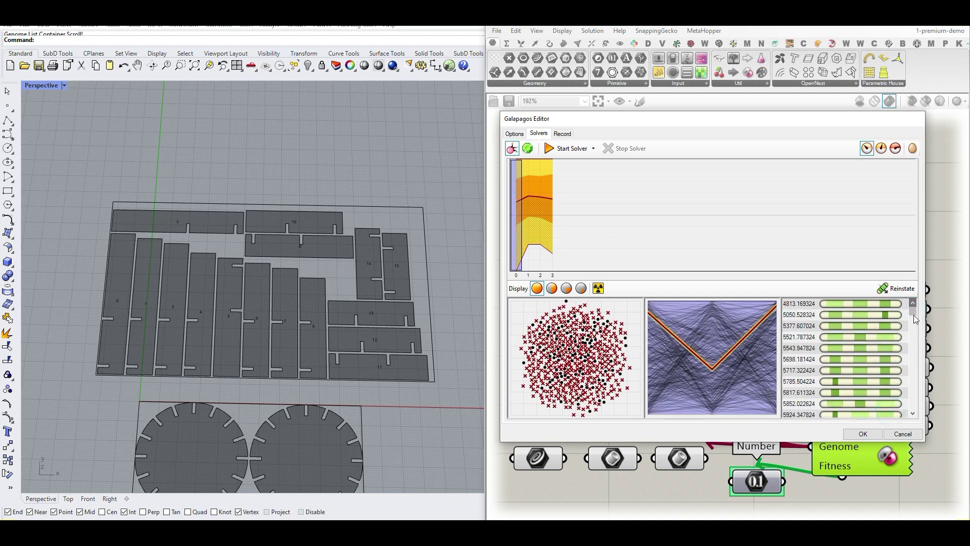
scroll(892, 354, "down", 10)
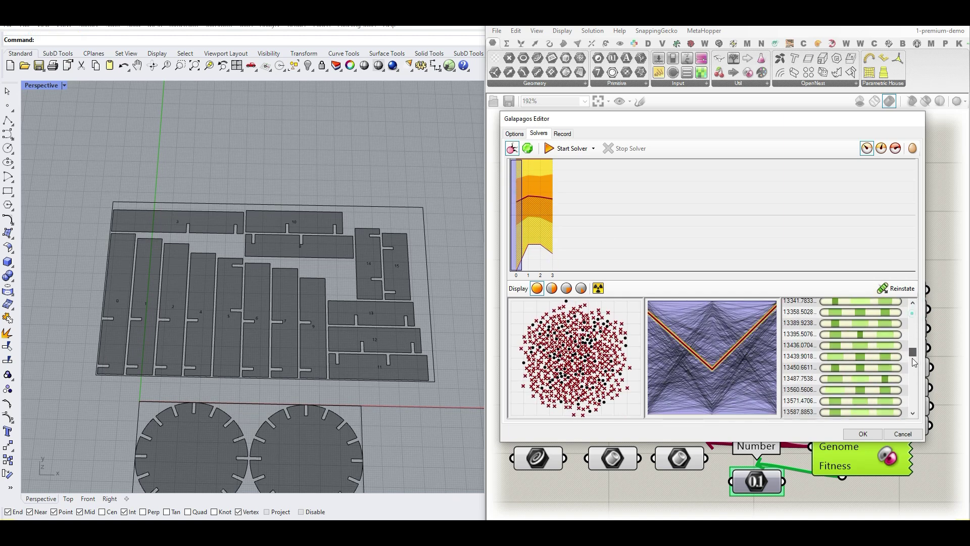
left_click(893, 290)
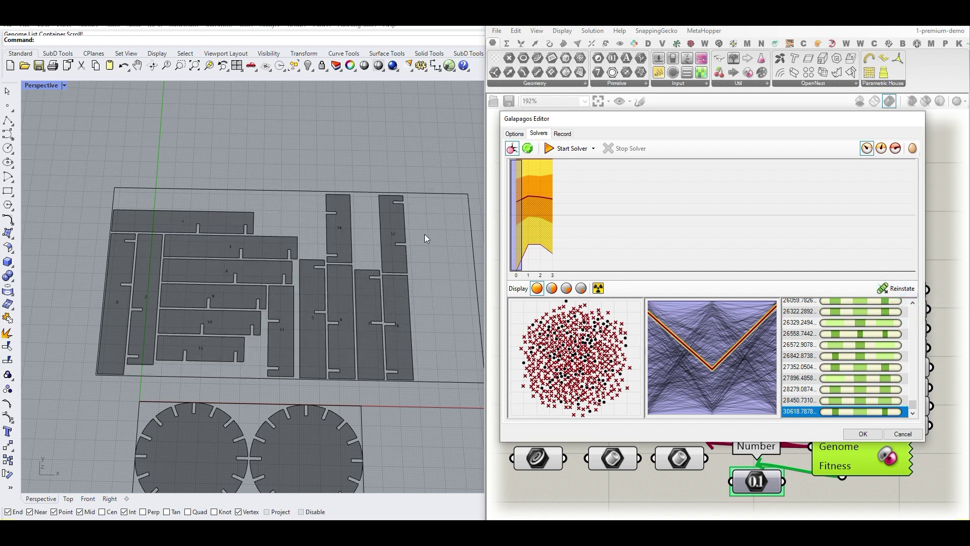
Reinstate two intermediate solutions from the genome list, 19970.1078 and 17684.4683, to compare their nesting
scroll(835, 346, "up", 5)
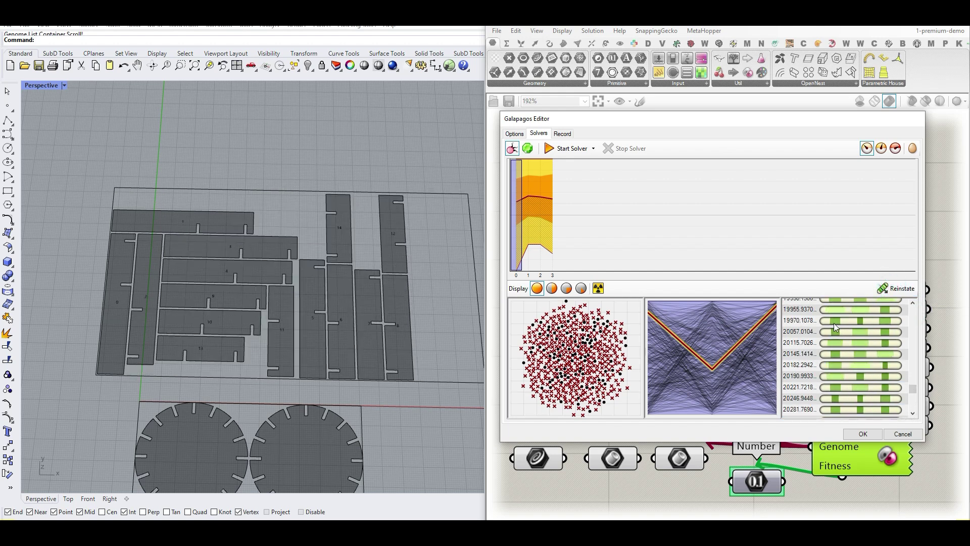
left_click(834, 323)
left_click(889, 288)
scroll(806, 329, "up", 5)
left_click(806, 329)
left_click(893, 289)
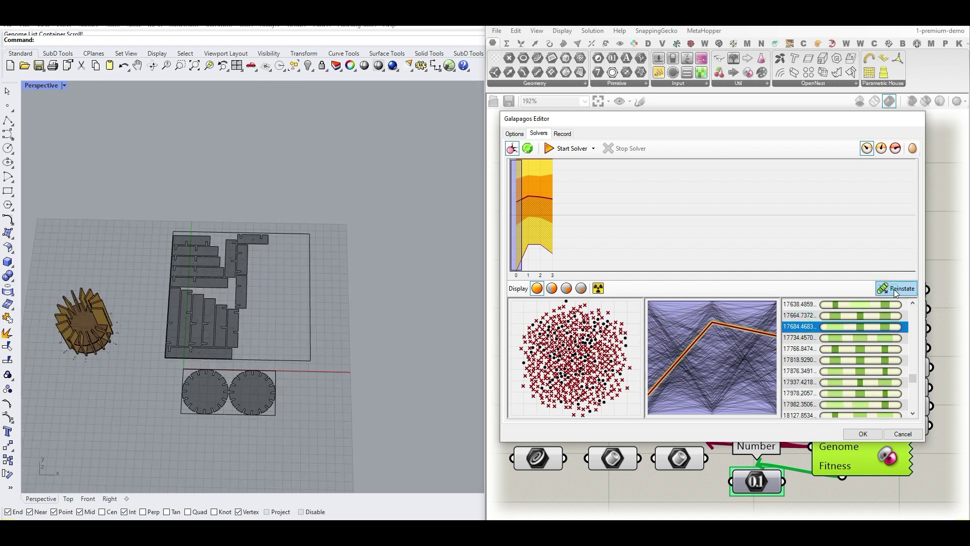
Reinstate the lowest-value solution, 4813.169324, inspect its nested layout, and accept the solver result
scroll(847, 323, "up", 5)
scroll(833, 326, "up", 10)
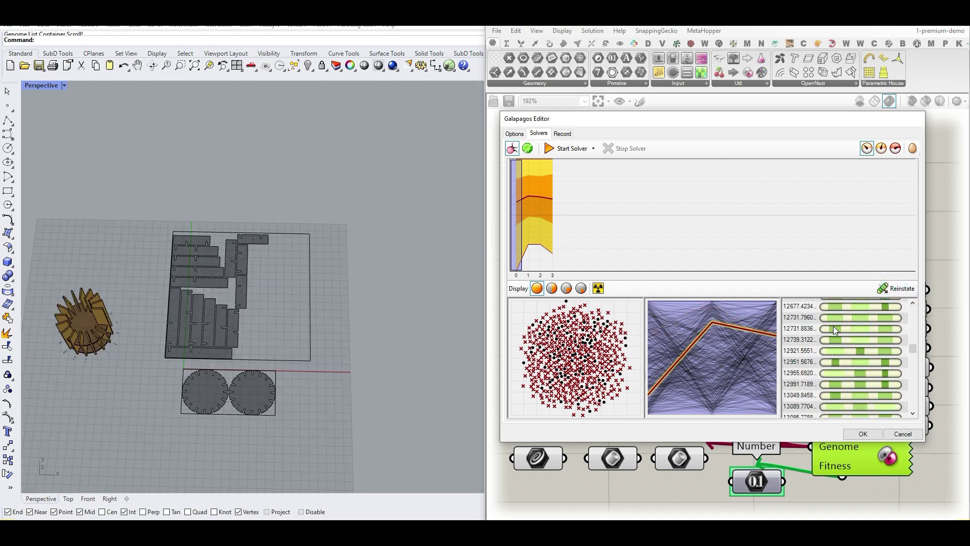
left_click_drag(912, 334, 912, 324)
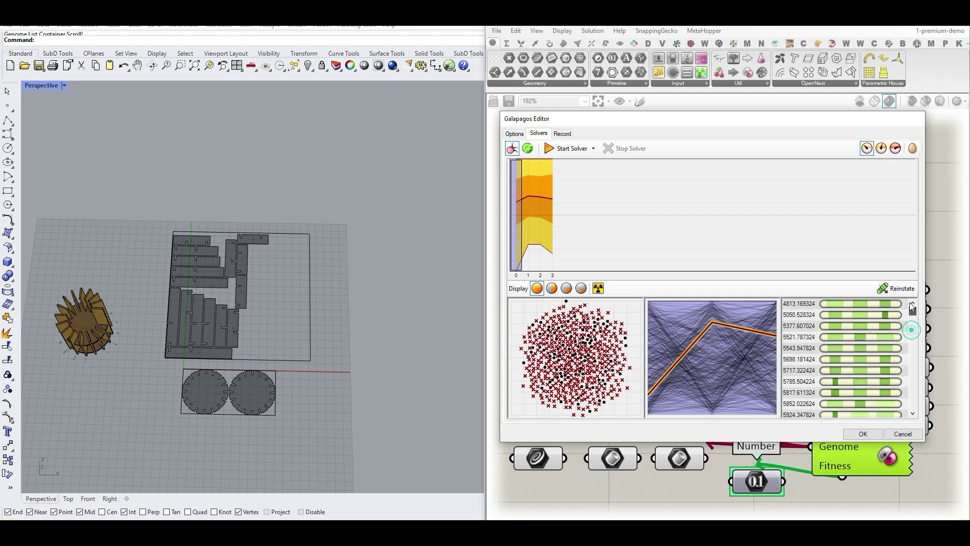
left_click(832, 305)
left_click(887, 290)
left_click(887, 293)
scroll(214, 319, "up", 3)
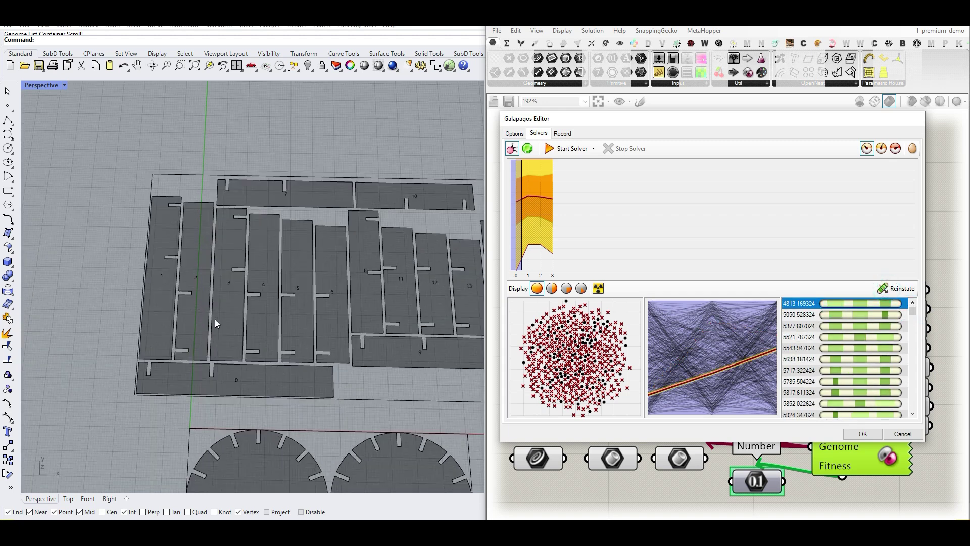
scroll(214, 320, "down", 2)
scroll(271, 325, "up", 1)
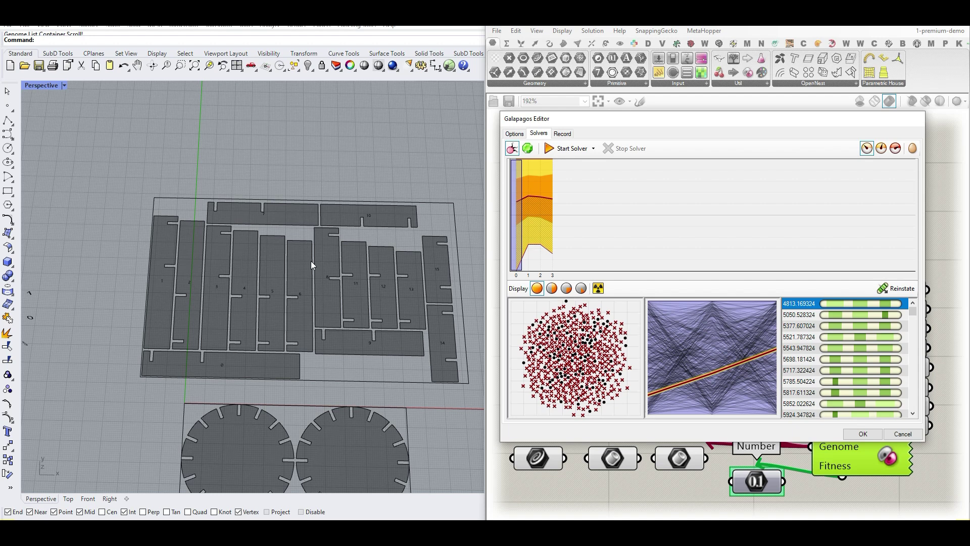
left_click(864, 433)
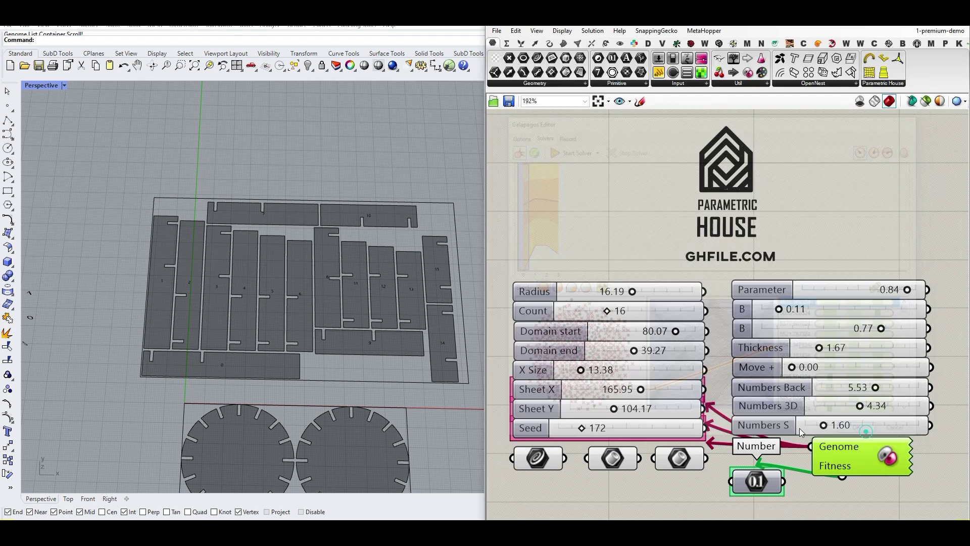
Bake the nested panel outline curves with the default attributes
left_click(546, 462)
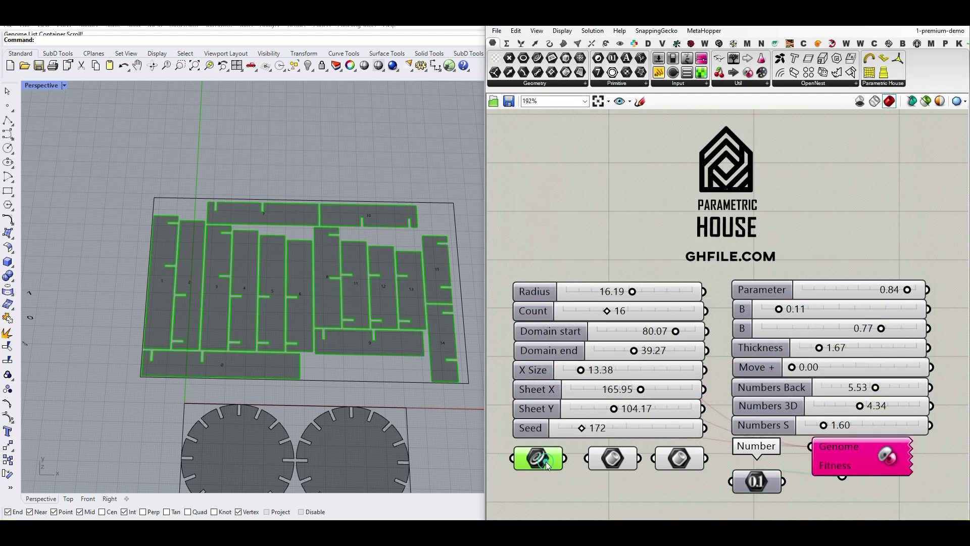
right_click(545, 461)
left_click(549, 361)
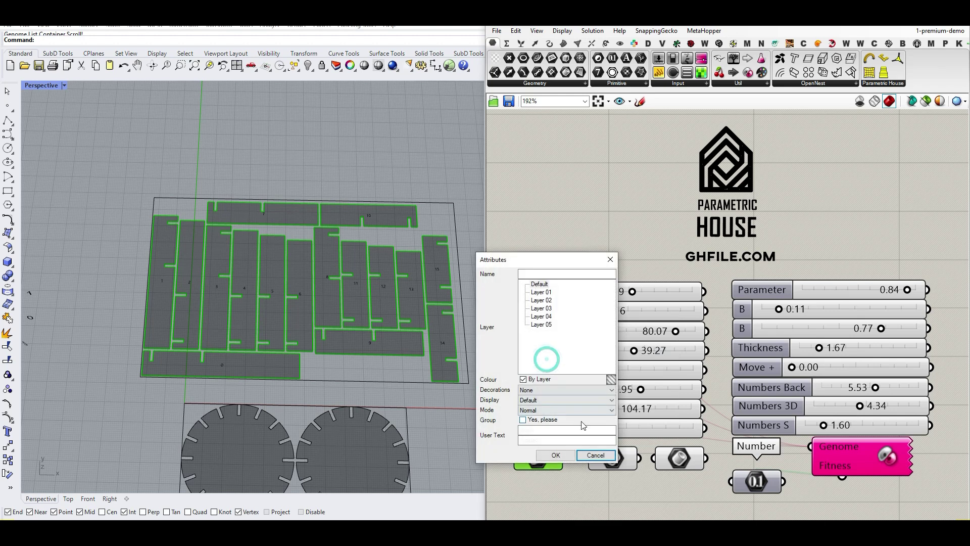
left_click(552, 453)
Move the baked outlines clear of the nesting sheet and shift one of the horizontal panel outlines sideways
scroll(279, 249, "down", 3)
left_click_drag(278, 246, 278, 149)
scroll(275, 162, "up", 10)
left_click_drag(373, 188, 342, 184)
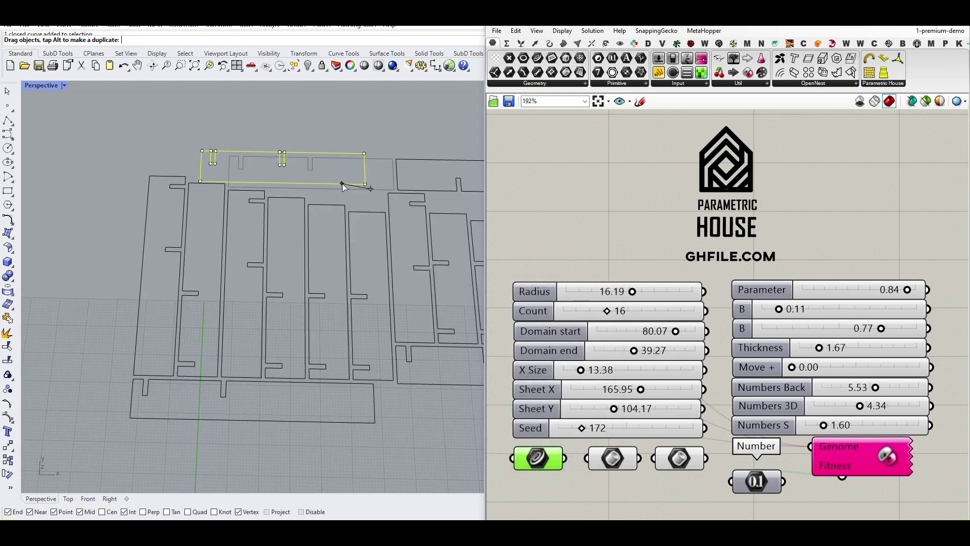
Split the baked panel outlines into two separate groups and reposition the individual pieces within them
scroll(349, 213, "down", 4)
left_click_drag(369, 278, 370, 250)
left_click_drag(230, 182, 399, 364)
left_click_drag(350, 268, 393, 269)
mouse_move(185, 212)
left_mouse_down()
mouse_move(145, 202)
mouse_move(172, 204)
left_mouse_up()
Frame each group of baked panel outlines with its own sheet rectangle and fine-tune the placement of the pieces
left_click_drag(248, 169, 74, 384)
key("Return")
left_click_drag(272, 178, 439, 363)
key("Return")
left_click_drag(277, 266, 273, 266, "shift")
left_click(235, 202)
left_click_drag(56, 269, 51, 271, "shift")
left_click(146, 148)
scroll(233, 206, "down", 5)
Review the two manually arranged sheets, then delete all baked panel outlines and their rectangles
scroll(205, 245, "up", 7)
scroll(201, 248, "down", 3)
left_click_drag(361, 327, 259, 159)
scroll(291, 157, "down", 2)
right_click_drag(256, 181, 262, 246)
scroll(262, 245, "down", 2)
scroll(293, 233, "up", 4)
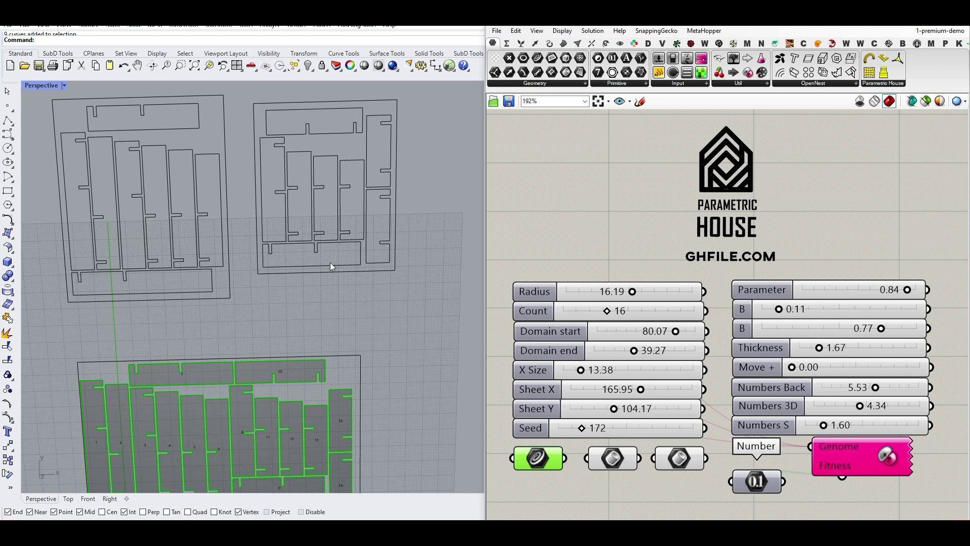
scroll(326, 290, "down", 5)
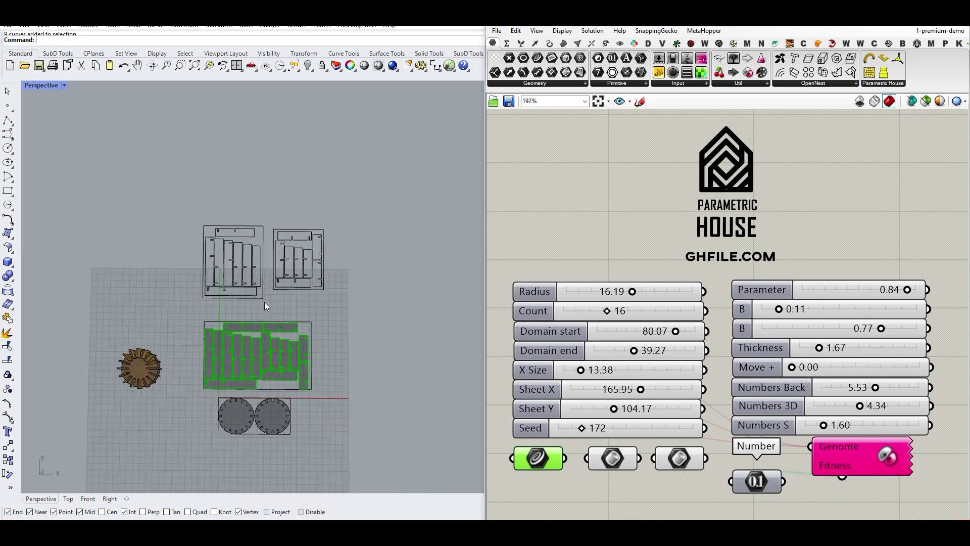
scroll(265, 302, "up", 3)
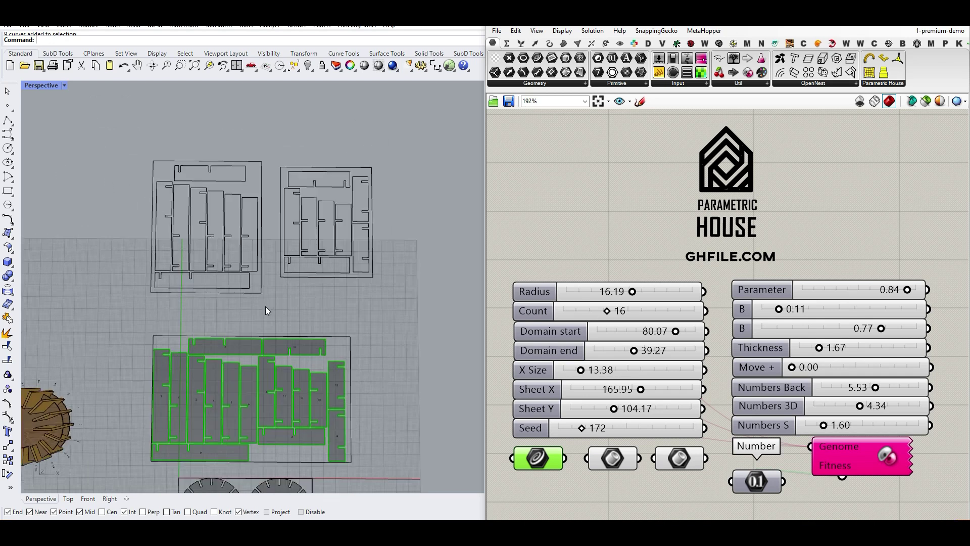
key("Delete")
Examine the assembled model beside its nested panel sheet and disc sheet in perspective
scroll(272, 216, "down", 5)
scroll(217, 329, "up", 5)
right_click_drag(217, 329, 129, 272)
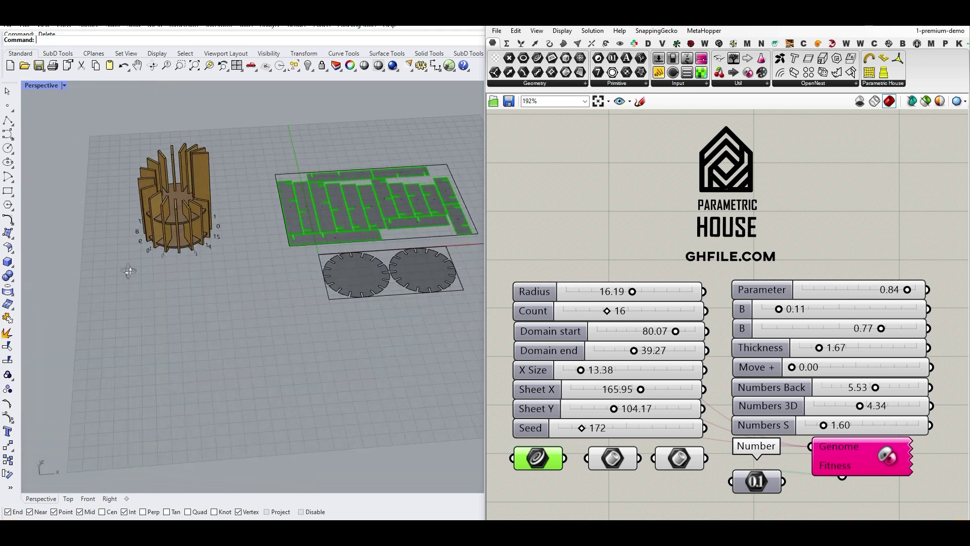
scroll(151, 274, "down", 3)
scroll(205, 207, "up", 5)
scroll(205, 208, "down", 4)
scroll(205, 208, "up", 3)
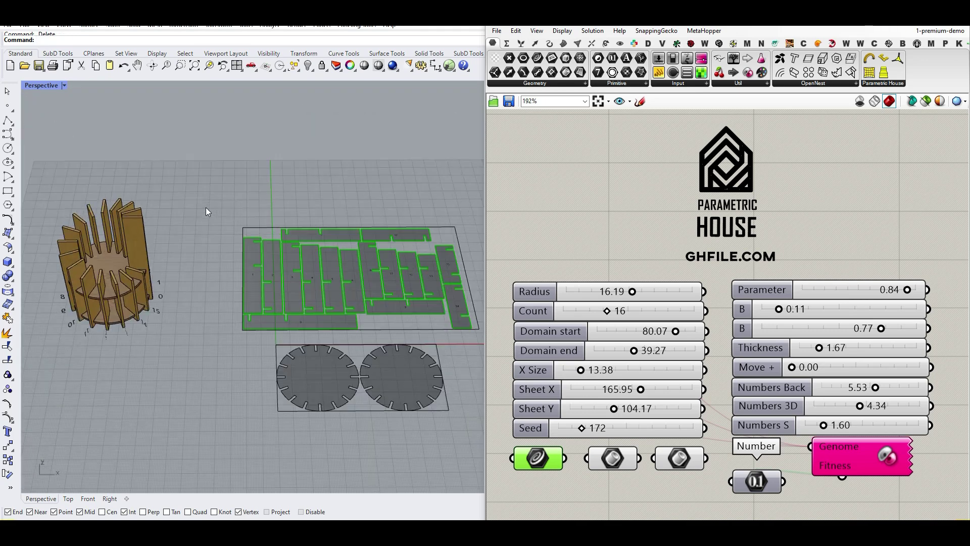